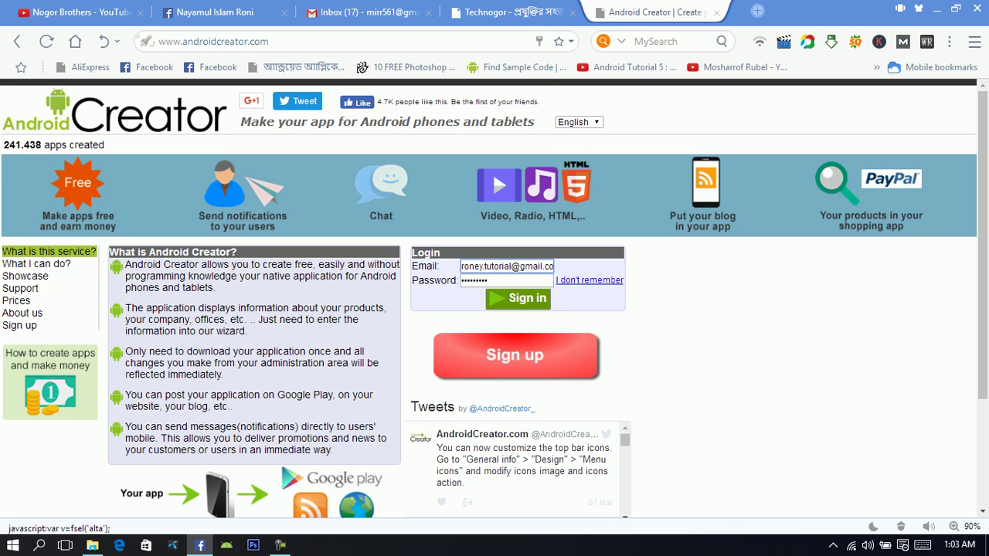
- Start a sign-up with company name Nogor Brothers and country Bangladesh
{"action": "left_click", "coordinate": [19, 326]}
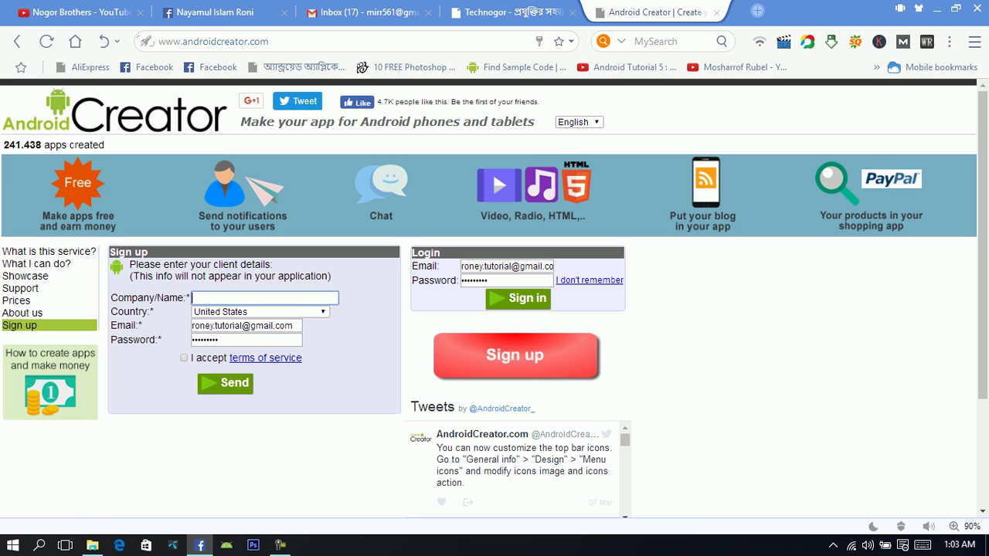
{"action": "key", "text": "Down"}
{"action": "key", "text": "Down"}
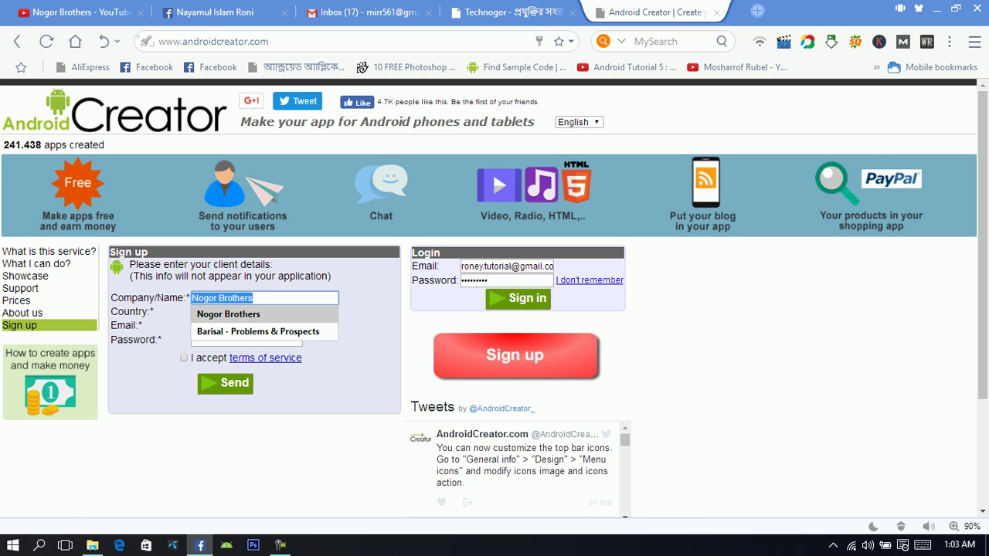
{"action": "key", "text": "Return"}
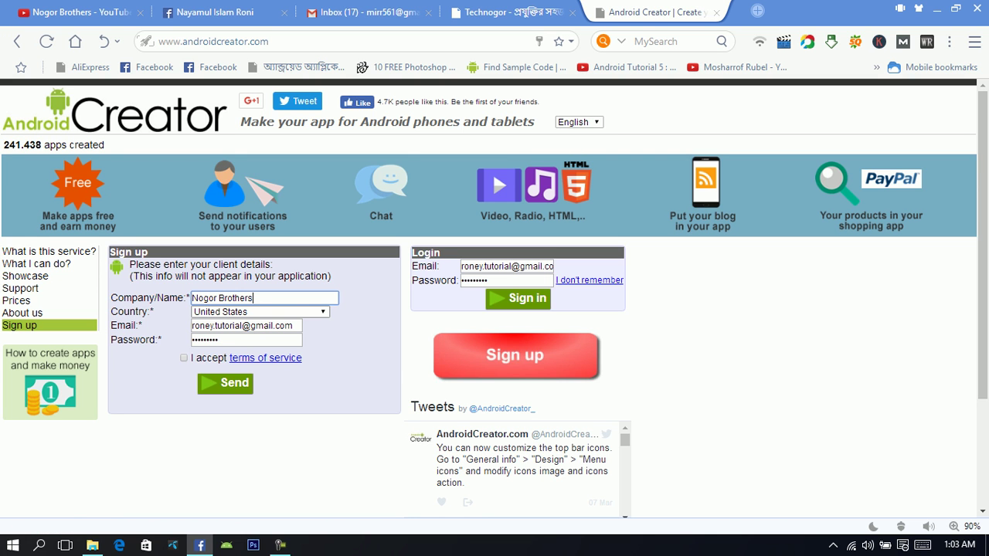
{"action": "key", "text": "Tab"}
{"action": "key", "text": "alt+Down"}
{"action": "key", "text": "Up"}
{"action": "key", "text": "Up"}
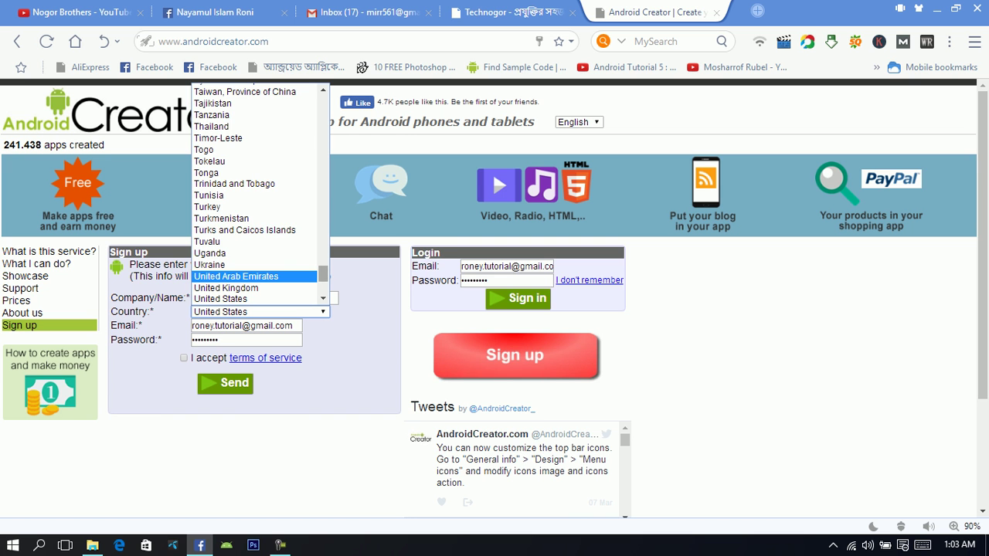
{"action": "scroll", "coordinate": [260, 193], "scroll_direction": "up", "scroll_amount": 20}
{"action": "scroll", "coordinate": [260, 193], "scroll_direction": "up", "scroll_amount": 3}
{"action": "scroll", "coordinate": [260, 193], "scroll_direction": "down", "scroll_amount": 2}
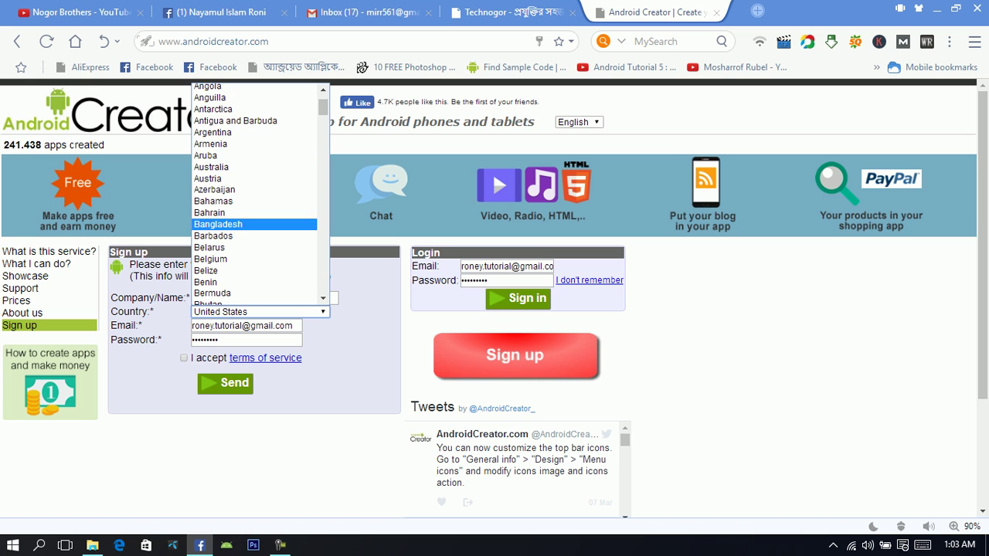
{"action": "left_click", "coordinate": [218, 224]}
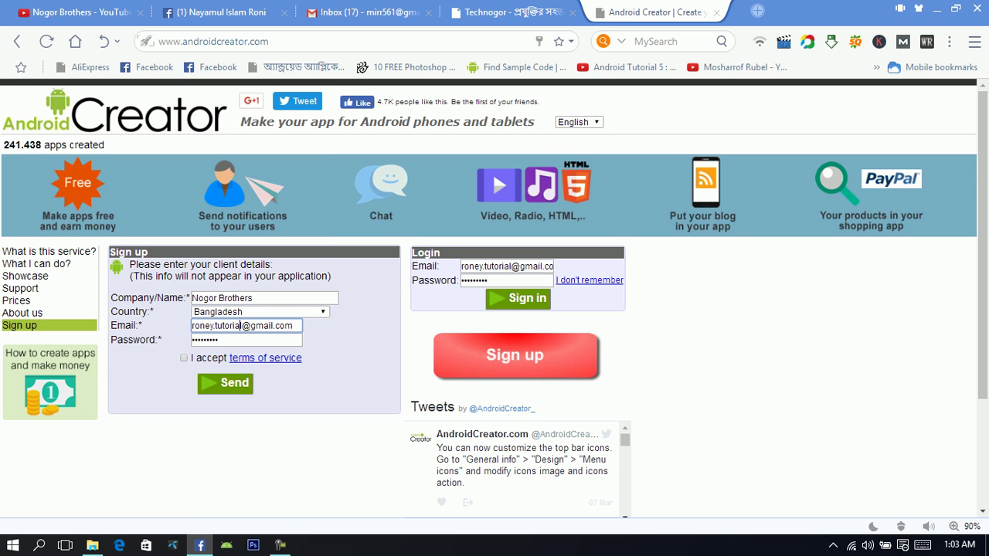
- Correct the account e-mail address and submit the sign-up form
{"action": "left_click", "coordinate": [241, 325]}
{"action": "key", "text": "BackSpace"}
{"action": "key", "text": "BackSpace"}
{"action": "key", "text": "BackSpace"}
{"action": "key", "text": "BackSpace"}
{"action": "key", "text": "BackSpace"}
{"action": "key", "text": "BackSpace"}
{"action": "key", "text": "BackSpace"}
{"action": "key", "text": "BackSpace"}
{"action": "key", "text": "BackSpace"}
{"action": "key", "text": "BackSpace"}
{"action": "key", "text": "BackSpace"}
{"action": "key", "text": "BackSpace"}
{"action": "key", "text": "BackSpace"}
{"action": "type", "text": "ra"}
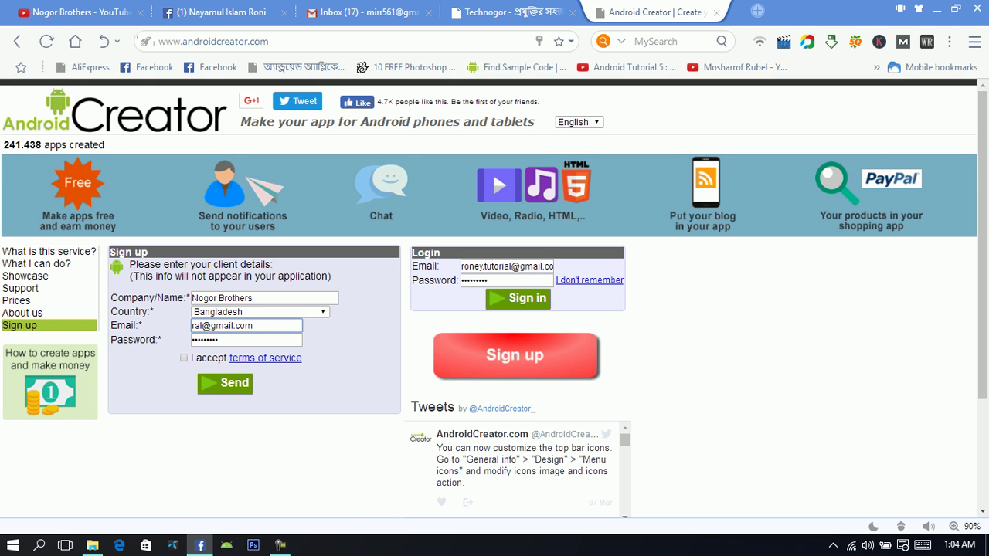
{"action": "key", "text": "BackSpace"}
{"action": "key", "text": "BackSpace"}
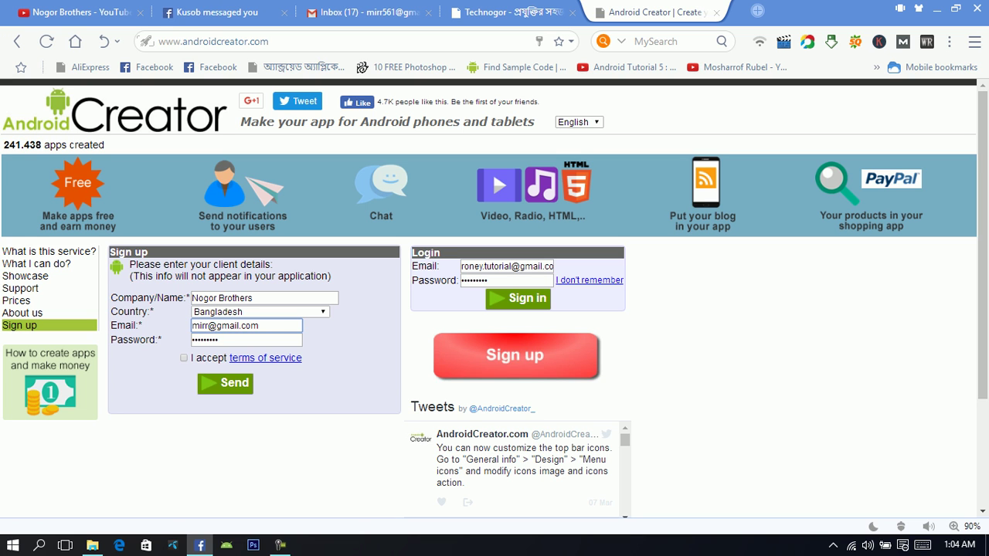
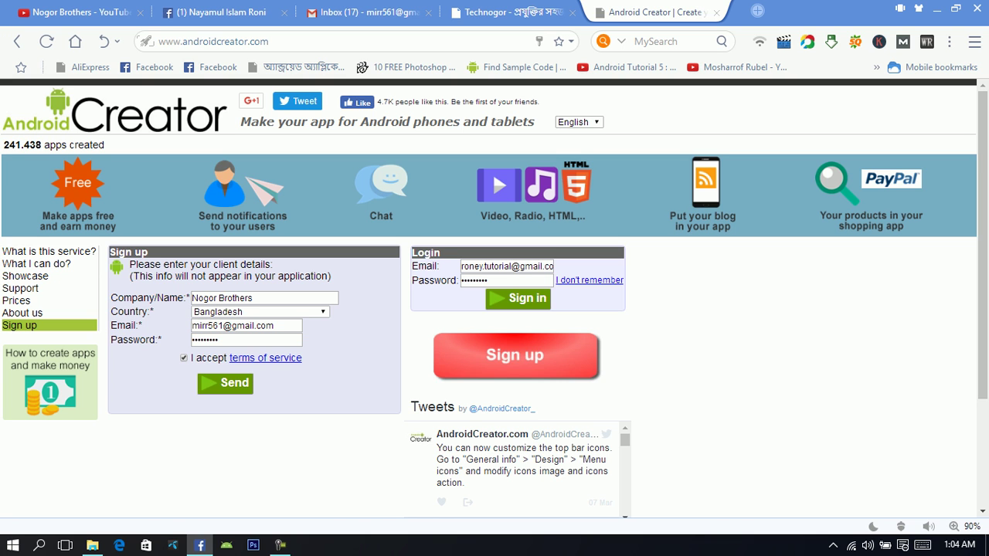
{"action": "key", "text": "Return"}
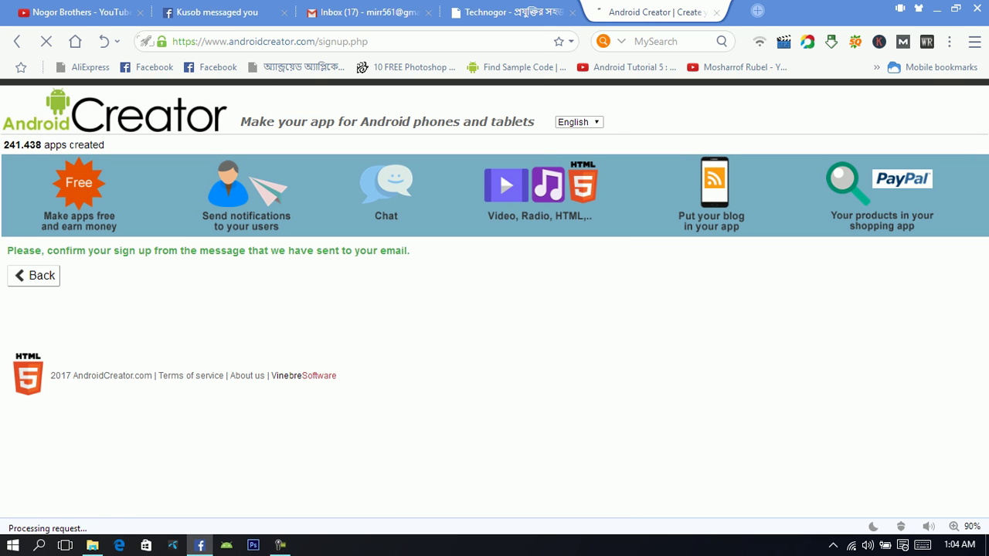
- Reload the Gmail inbox and open the Android Creator 'Confirm your sign up' email
{"action": "key", "text": "ctrl+3"}
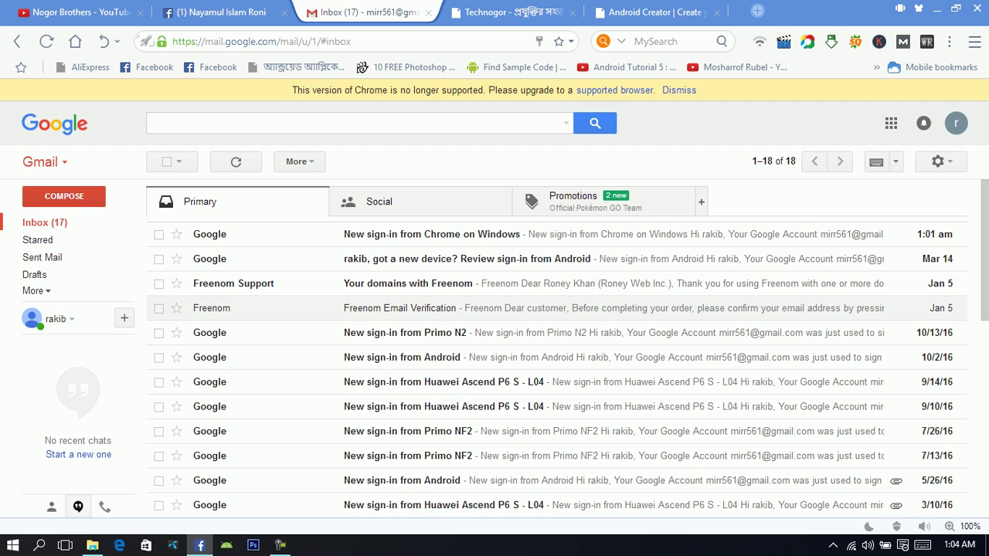
{"action": "key", "text": "F5"}
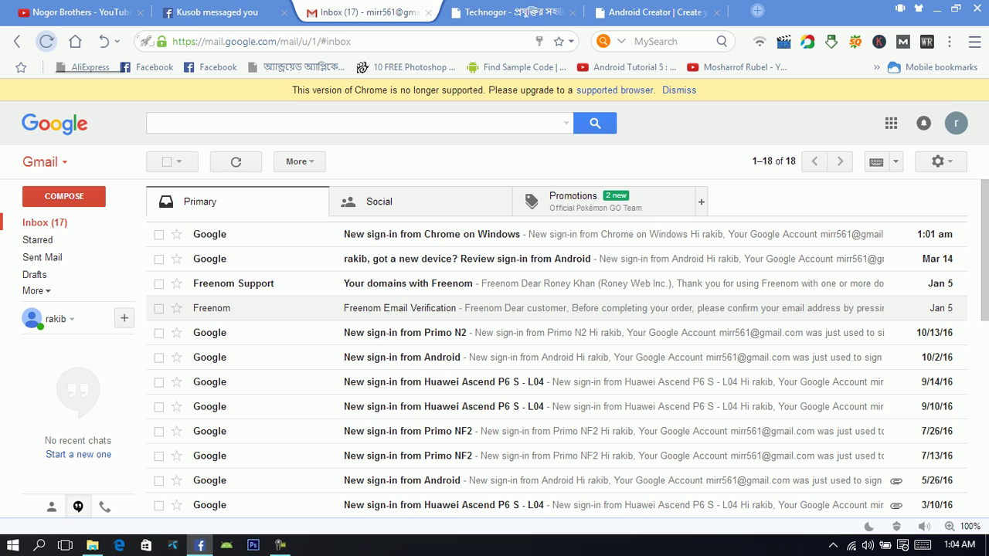
{"action": "left_click", "coordinate": [46, 41]}
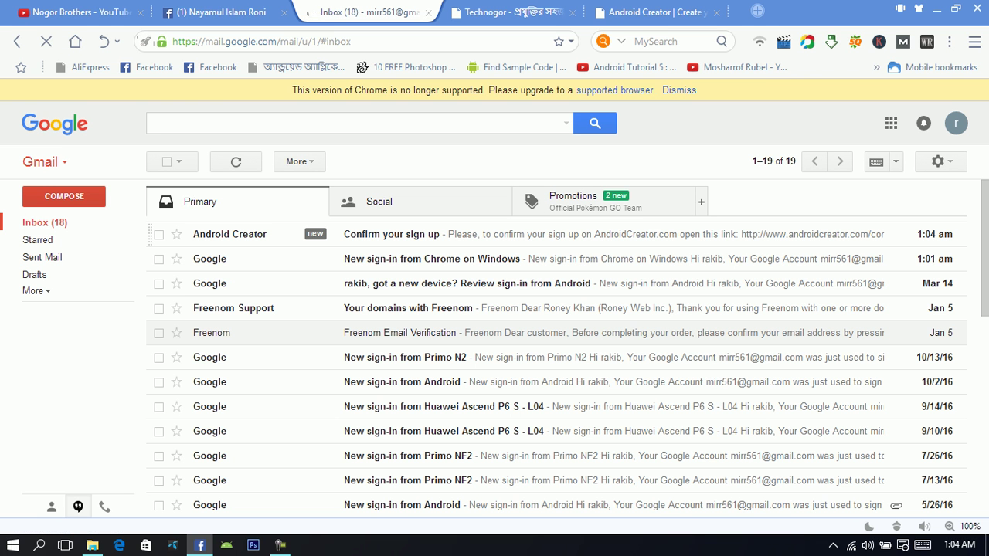
{"action": "left_click", "coordinate": [309, 233]}
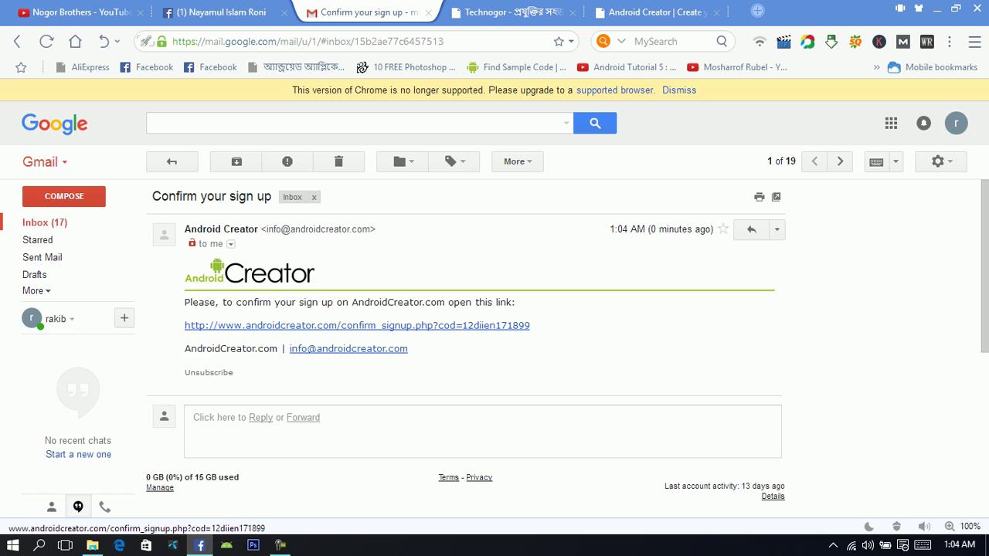
- Open the email's confirm_signup link in a new tab to confirm the account
{"action": "left_click", "coordinate": [355, 325]}
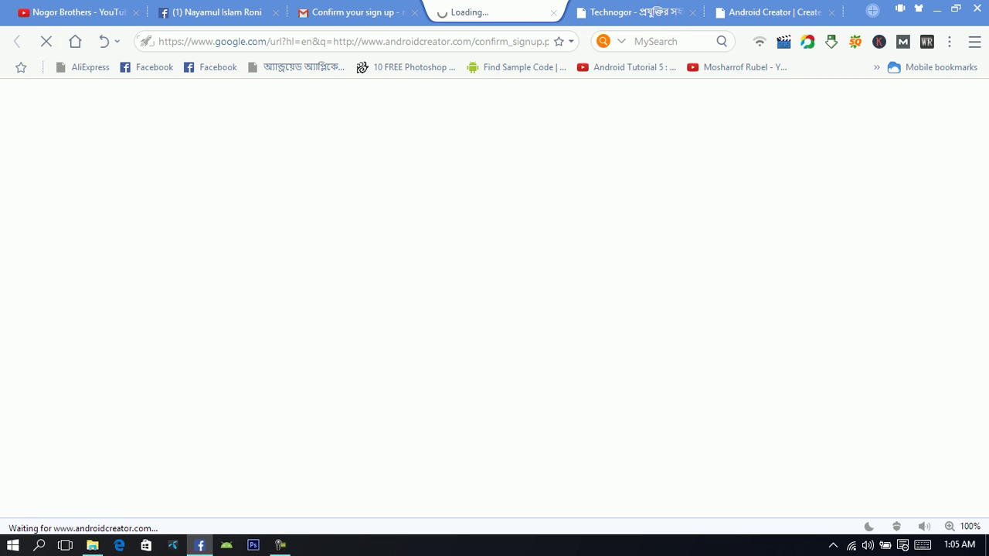
{"action": "key", "text": "ctrl+shift+Tab"}
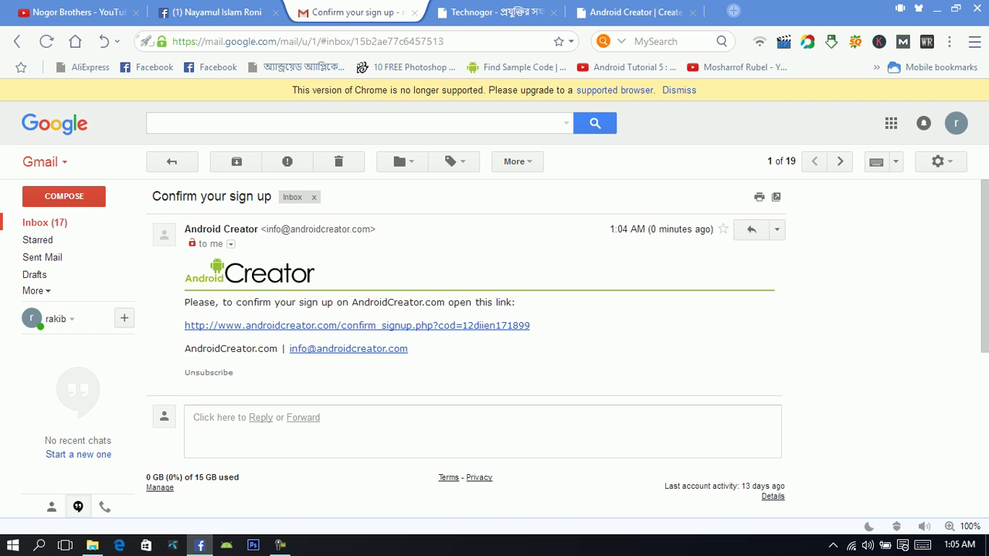
{"action": "key", "text": "ctrl+shift+Tab"}
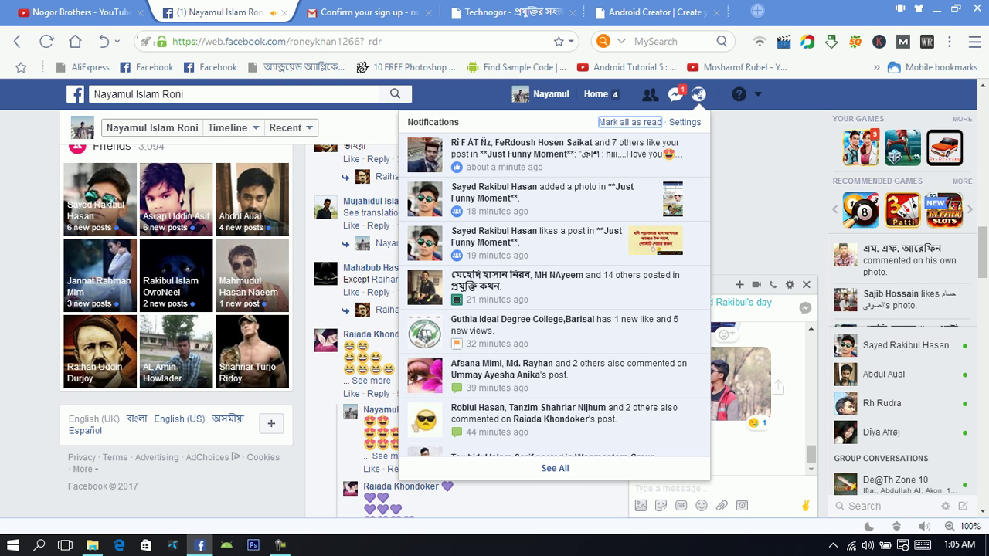
{"action": "key", "text": "ctrl+Tab"}
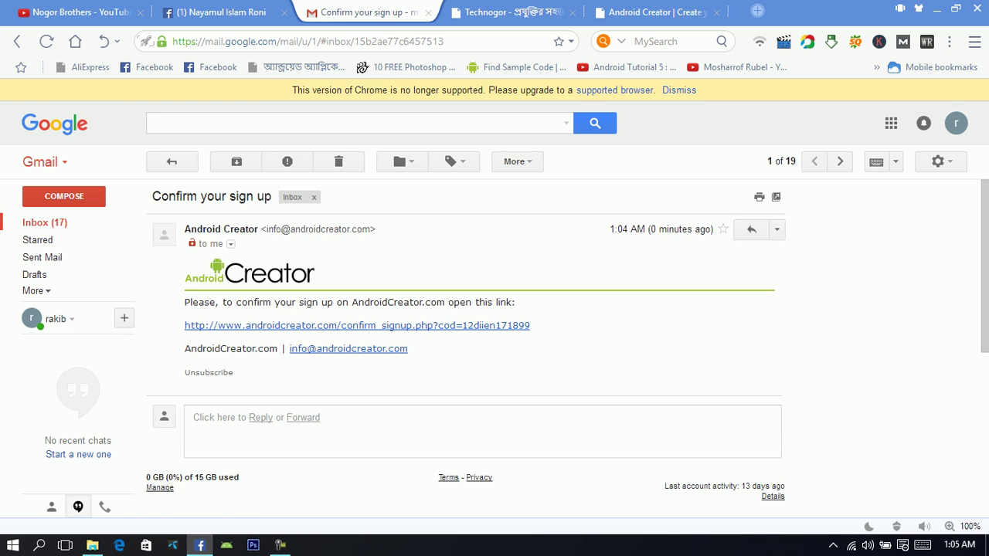
{"action": "left_click_drag", "start_coordinate": [532, 325], "coordinate": [180, 325]}
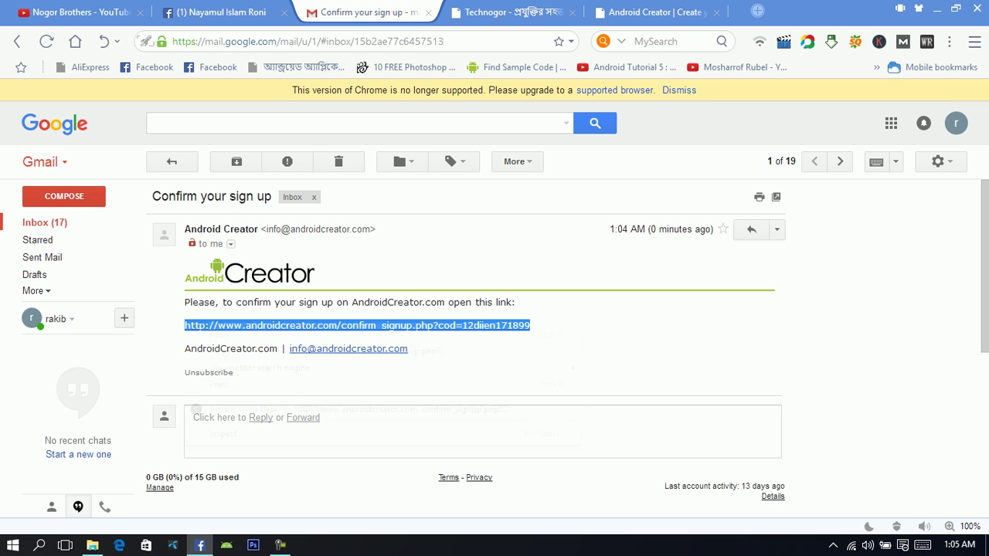
{"action": "right_click", "coordinate": [182, 325]}
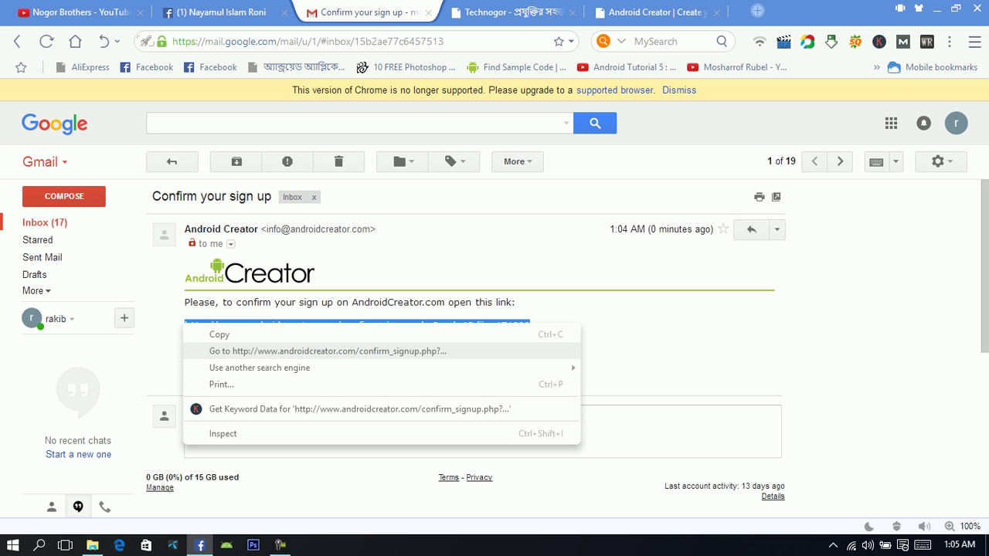
{"action": "left_click", "coordinate": [328, 351]}
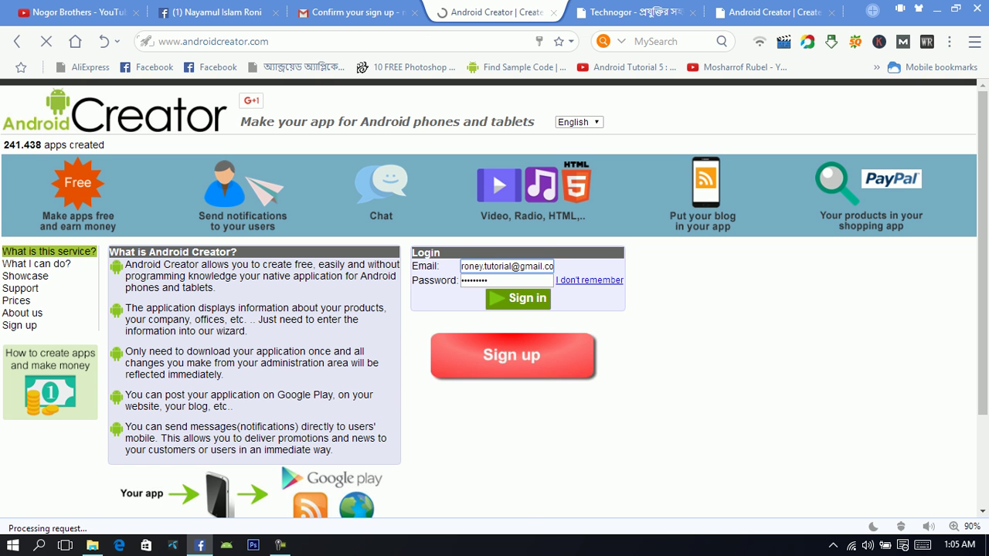
- Correct the login e-mail address and sign in to Android Creator
{"action": "left_click", "coordinate": [508, 266]}
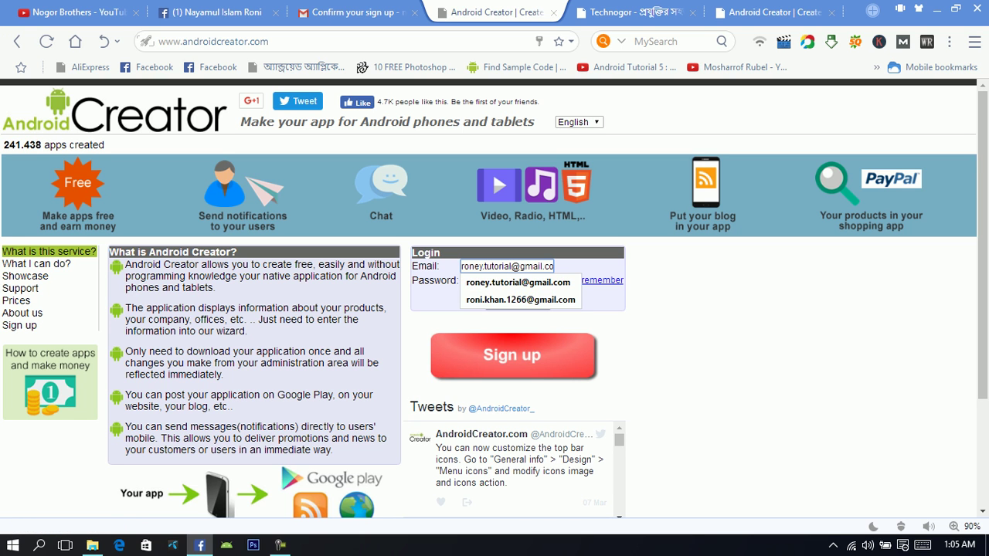
{"action": "key", "text": "BackSpace"}
{"action": "key", "text": "BackSpace"}
{"action": "key", "text": "BackSpace"}
{"action": "key", "text": "BackSpace"}
{"action": "key", "text": "BackSpace"}
{"action": "key", "text": "BackSpace"}
{"action": "key", "text": "BackSpace"}
{"action": "key", "text": "BackSpace"}
{"action": "key", "text": "BackSpace"}
{"action": "key", "text": "BackSpace"}
{"action": "key", "text": "BackSpace"}
{"action": "key", "text": "BackSpace"}
{"action": "key", "text": "BackSpace"}
{"action": "key", "text": "BackSpace"}
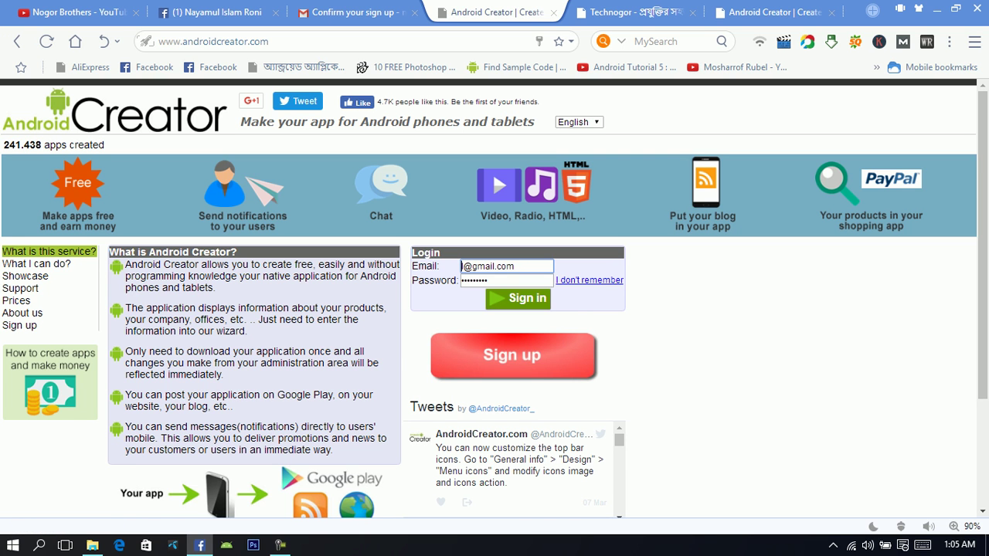
{"action": "type", "text": "r"}
{"action": "type", "text": "akib"}
{"action": "key", "text": "BackSpace"}
{"action": "key", "text": "BackSpace"}
{"action": "key", "text": "BackSpace"}
{"action": "key", "text": "BackSpace"}
{"action": "key", "text": "BackSpace"}
{"action": "type", "text": "mmirr"}
{"action": "left_click", "coordinate": [469, 266]}
{"action": "key", "text": "BackSpace"}
{"action": "left_click", "coordinate": [477, 266]}
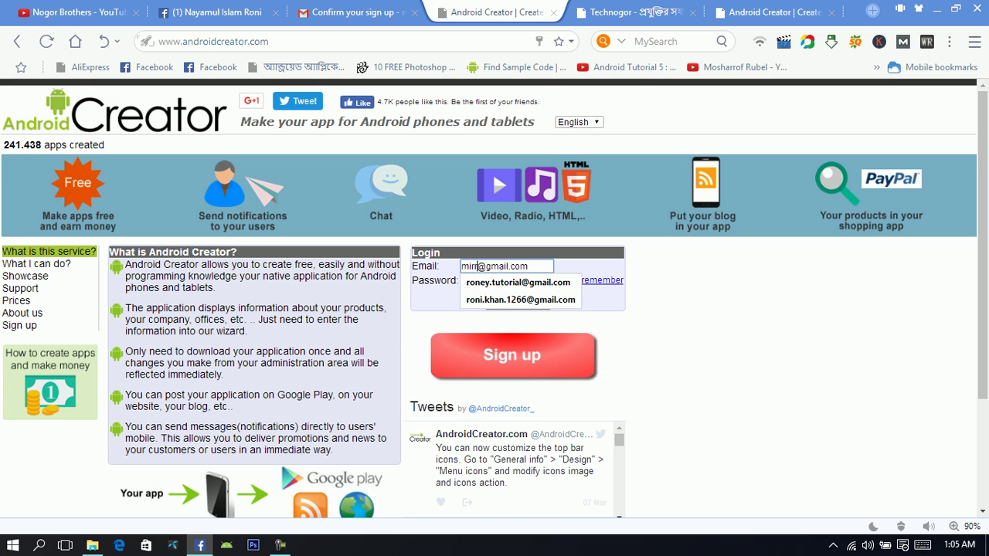
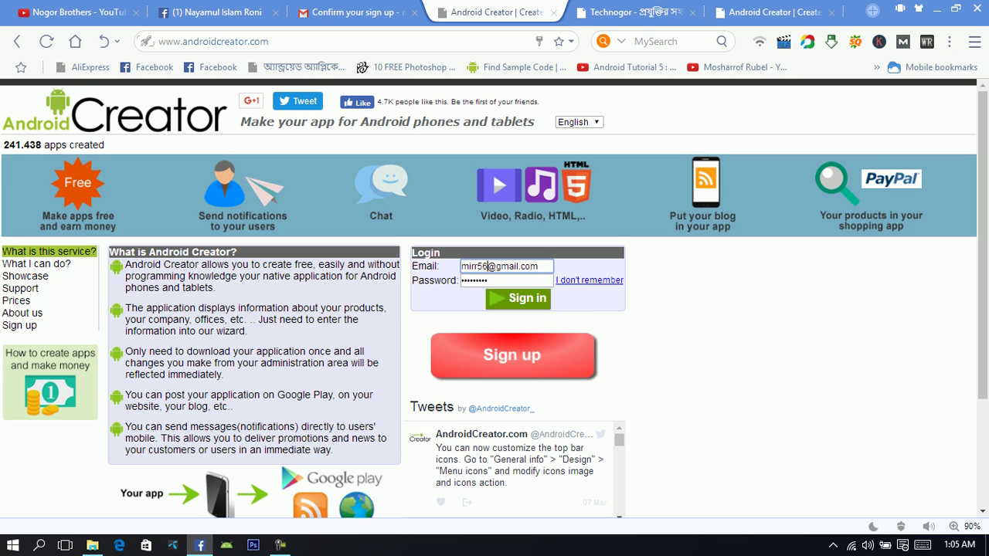
{"action": "left_click", "coordinate": [517, 298]}
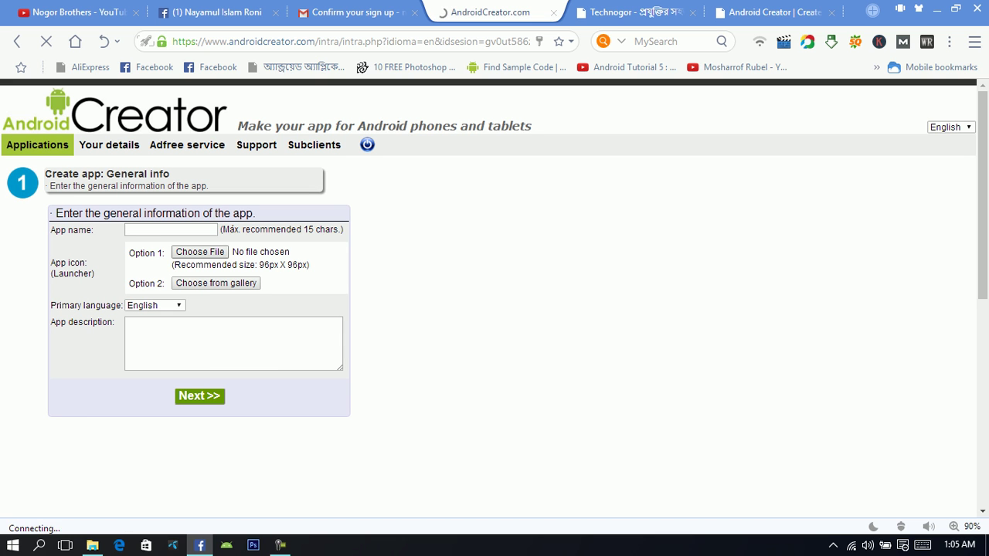
- Name the app Nogor Brothers and choose the flame icon from the gallery
{"action": "left_click", "coordinate": [171, 230]}
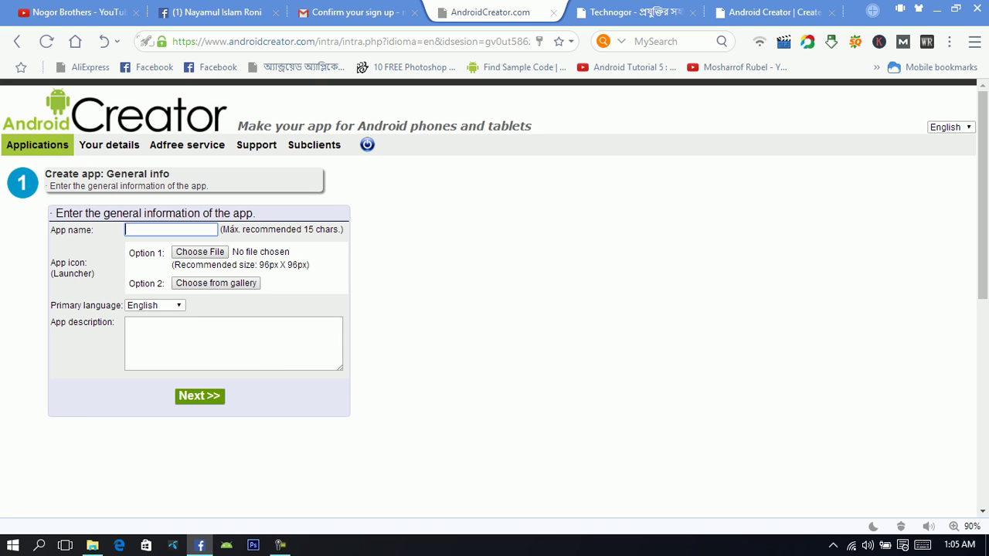
{"action": "type", "text": "N"}
{"action": "key", "text": "Down"}
{"action": "key", "text": "Return"}
{"action": "left_click", "coordinate": [199, 252]}
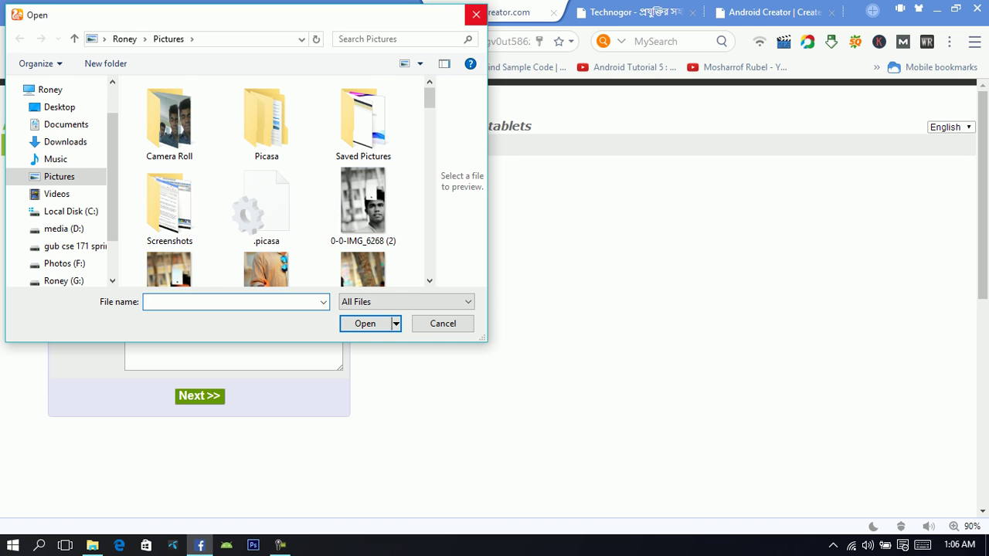
{"action": "left_click", "coordinate": [476, 15]}
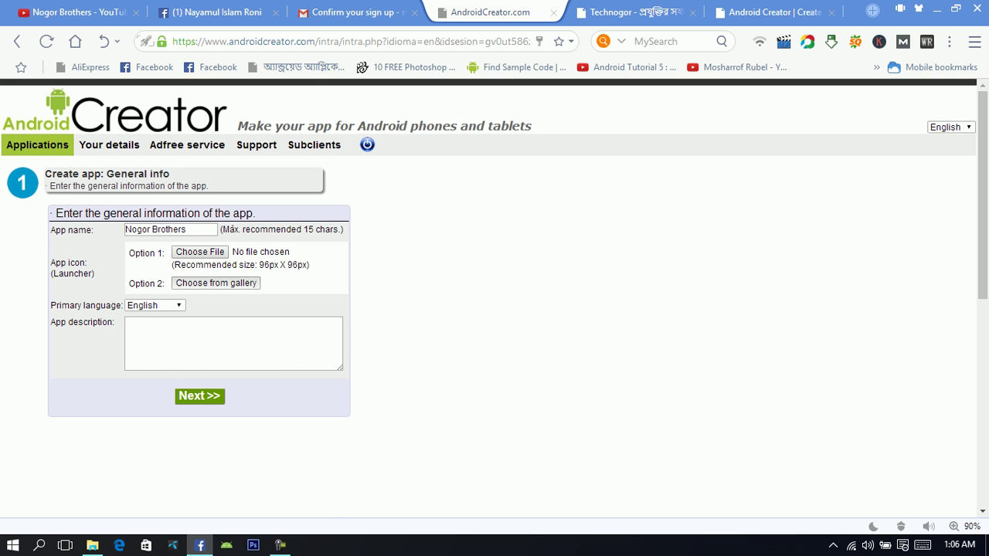
{"action": "left_click", "coordinate": [216, 283]}
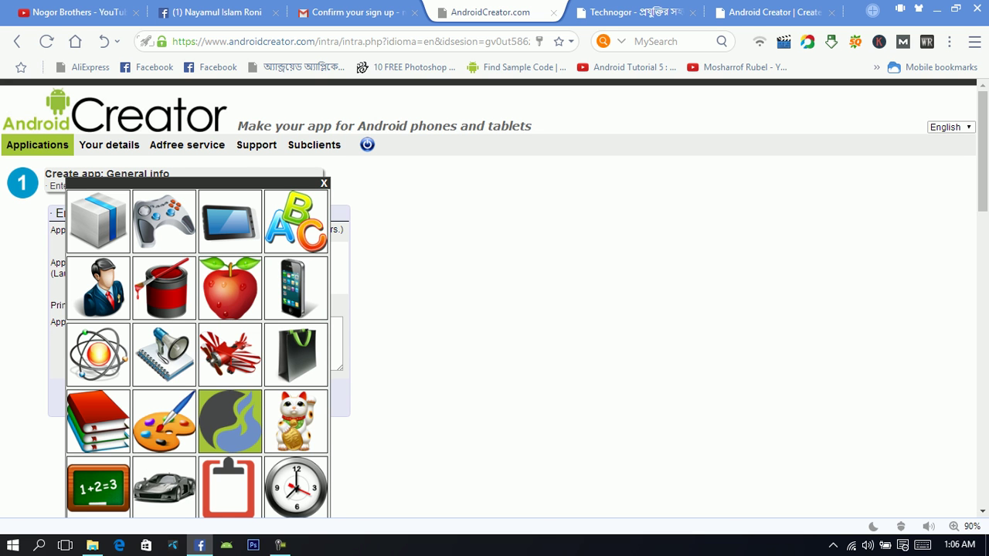
{"action": "left_click", "coordinate": [229, 421]}
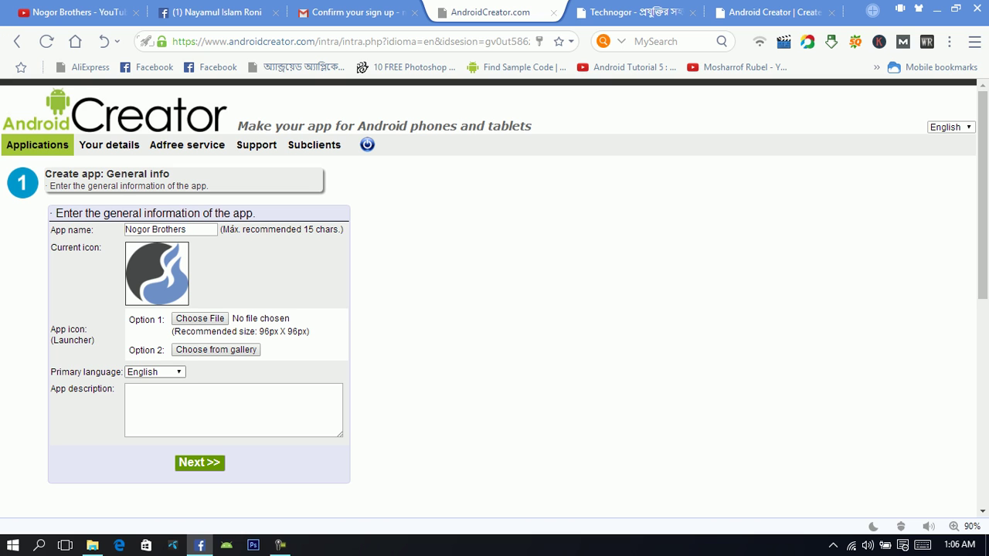
- Add the description 'my 1st app' and save the general info
{"action": "left_click", "coordinate": [127, 390]}
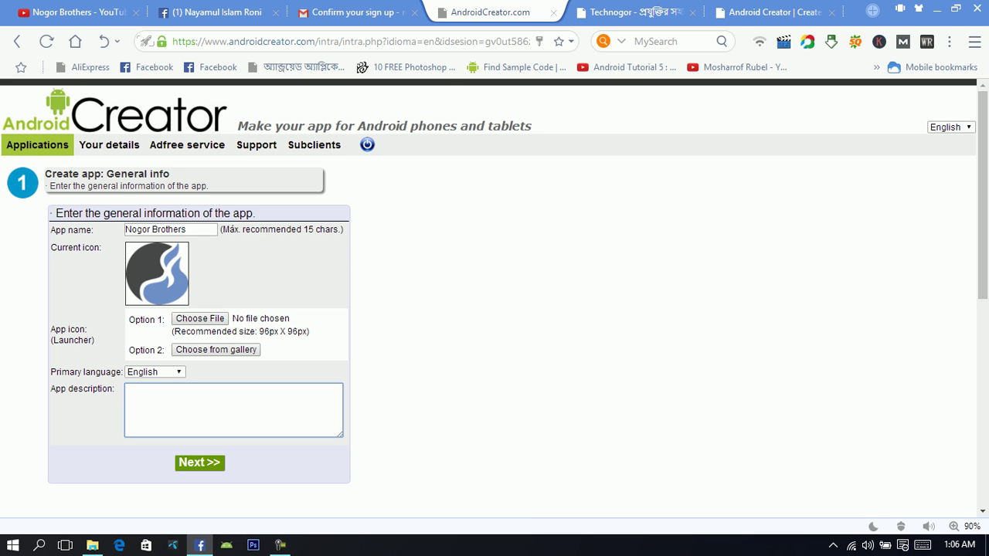
{"action": "type", "text": "my 1st app"}
{"action": "key", "text": "Tab"}
{"action": "key", "text": "Return"}
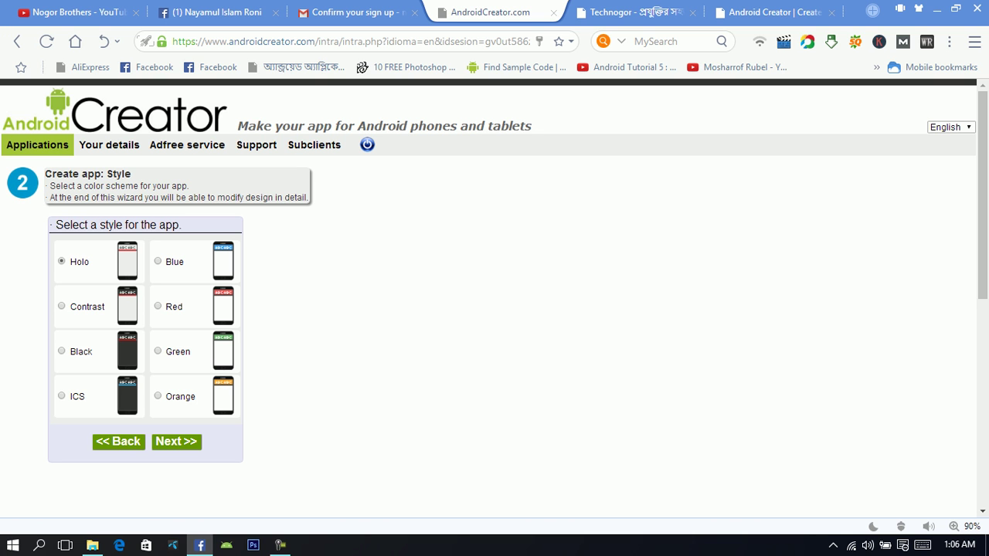
- Keep the default style, make it a Chat, Social network app, and enable contact details
{"action": "key", "text": "Return"}
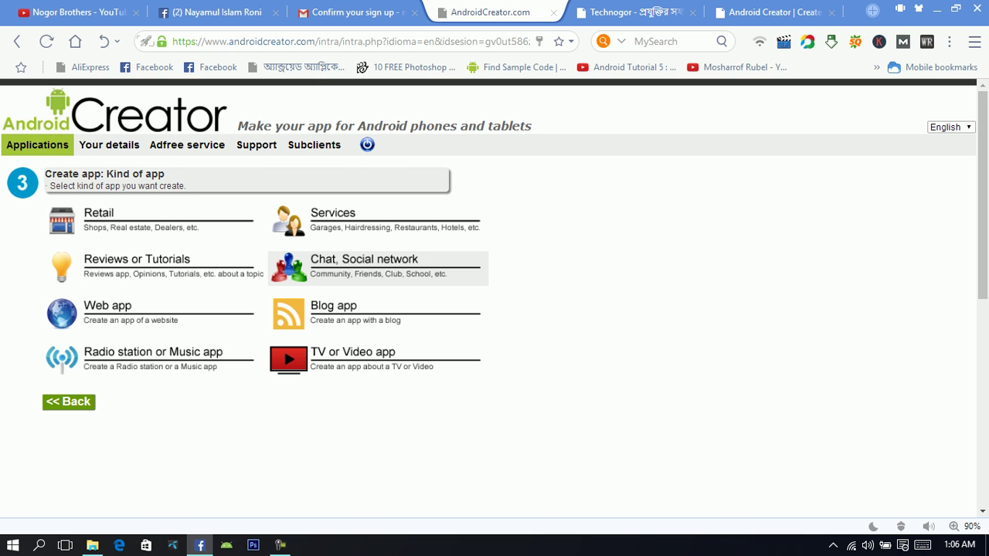
{"action": "left_click", "coordinate": [363, 263]}
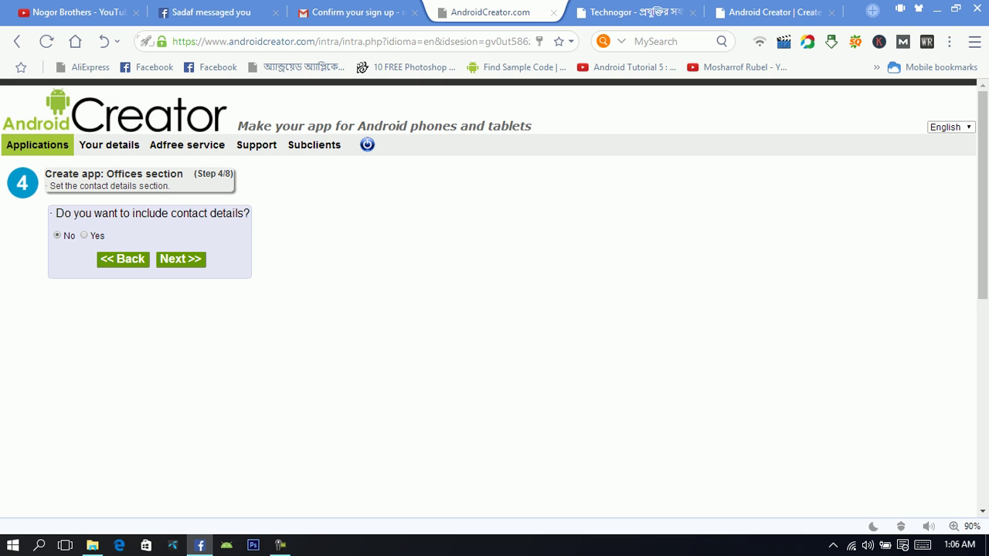
{"action": "left_click", "coordinate": [84, 235]}
- Set the contact title Nogor Brothers, address Barisal and zip code 8200
{"action": "left_click", "coordinate": [209, 255]}
{"action": "type", "text": "N"}
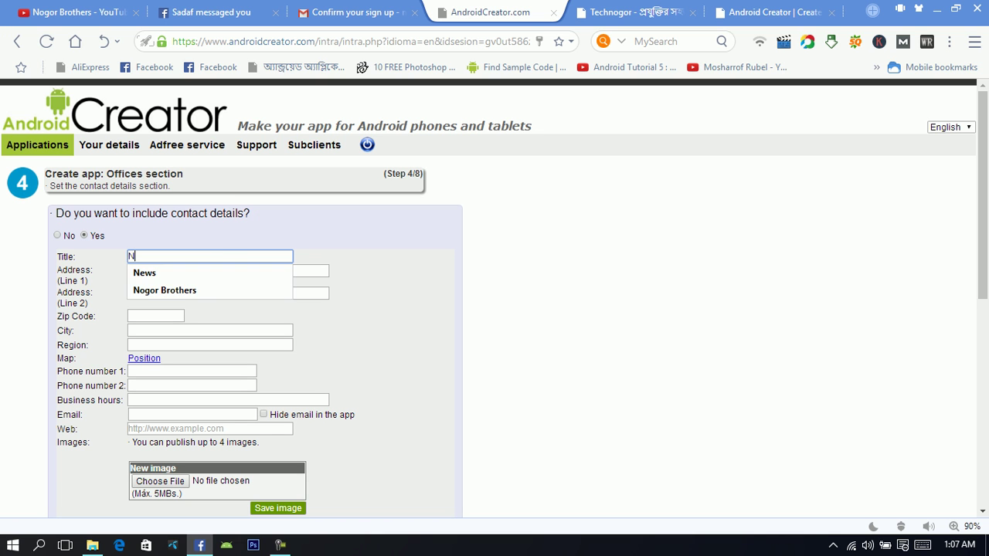
{"action": "key", "text": "Down"}
{"action": "key", "text": "Down"}
{"action": "key", "text": "Return"}
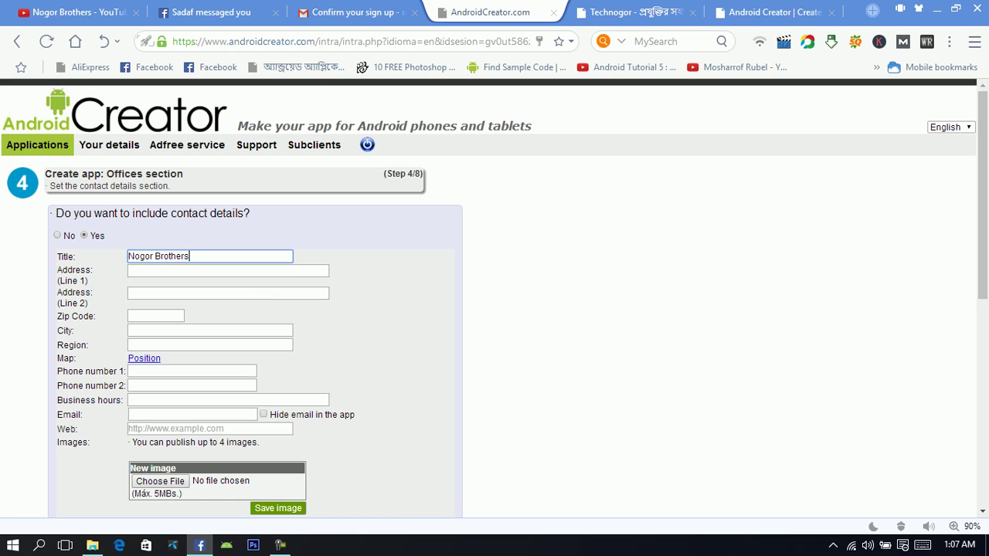
{"action": "key", "text": "Tab"}
{"action": "type", "text": "B"}
{"action": "key", "text": "Down"}
{"action": "key", "text": "Return"}
{"action": "left_click", "coordinate": [155, 315]}
{"action": "type", "text": "8"}
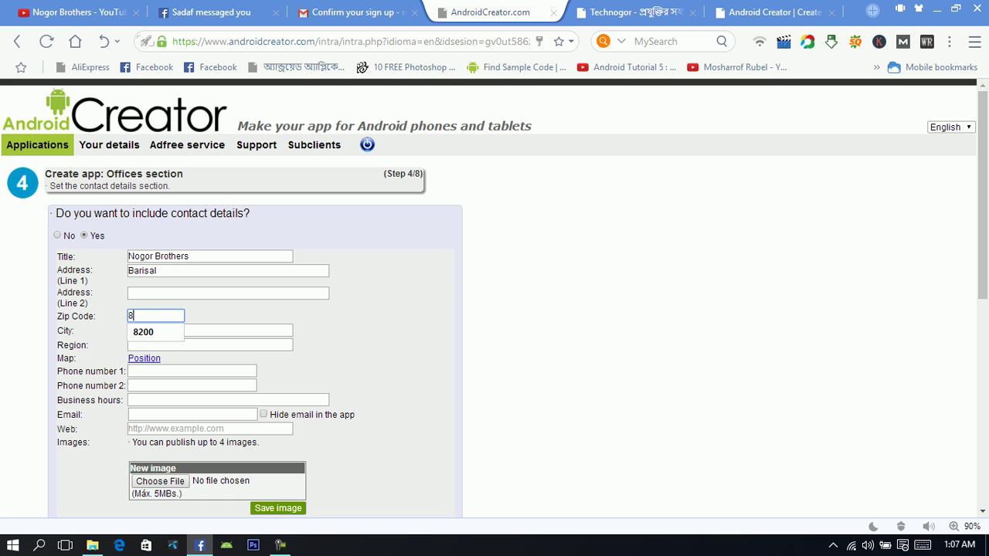
{"action": "key", "text": "Down"}
{"action": "key", "text": "Return"}
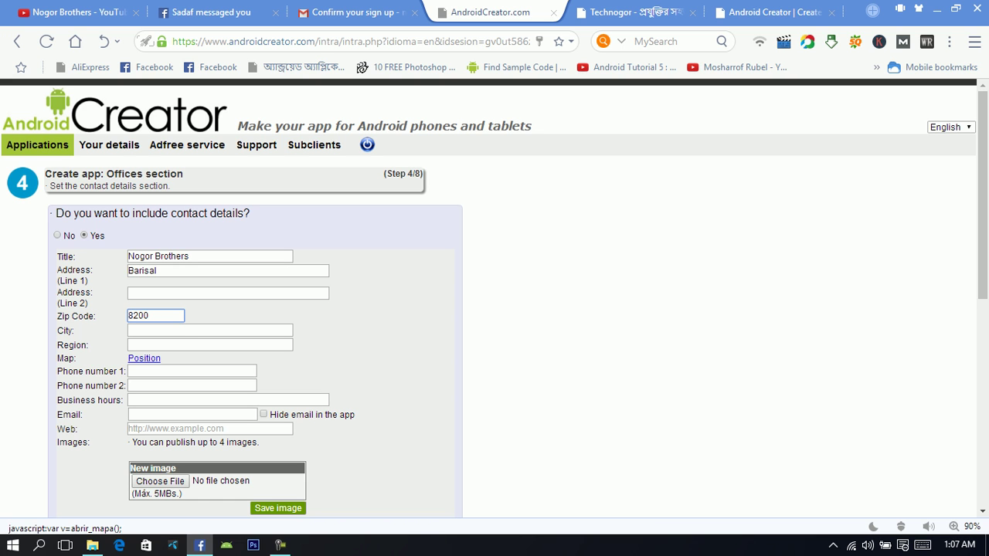
- Fill in the suggested phone number and save the contact details
{"action": "left_click", "coordinate": [154, 370]}
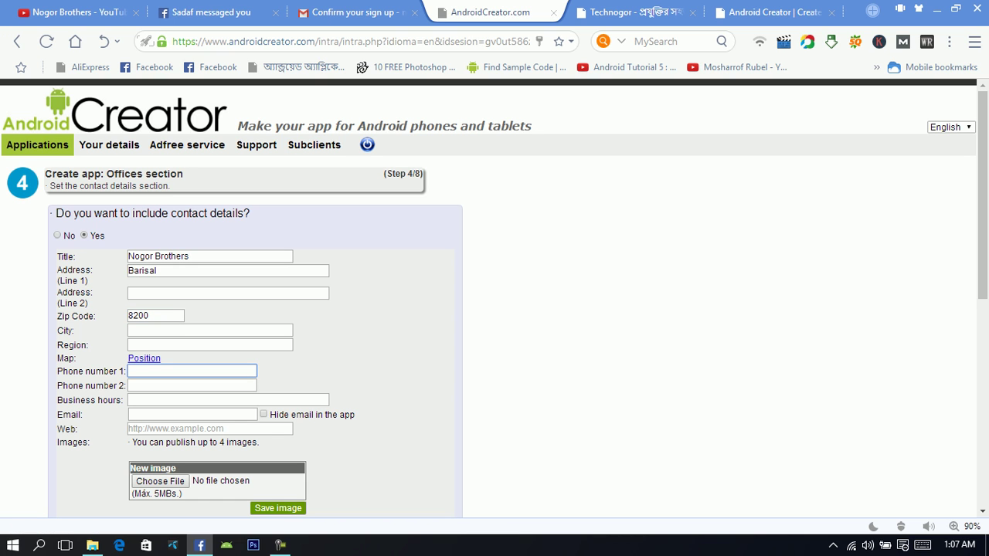
{"action": "type", "text": "0"}
{"action": "key", "text": "Down"}
{"action": "key", "text": "Return"}
{"action": "scroll", "coordinate": [981, 194], "scroll_direction": "down", "scroll_amount": 1}
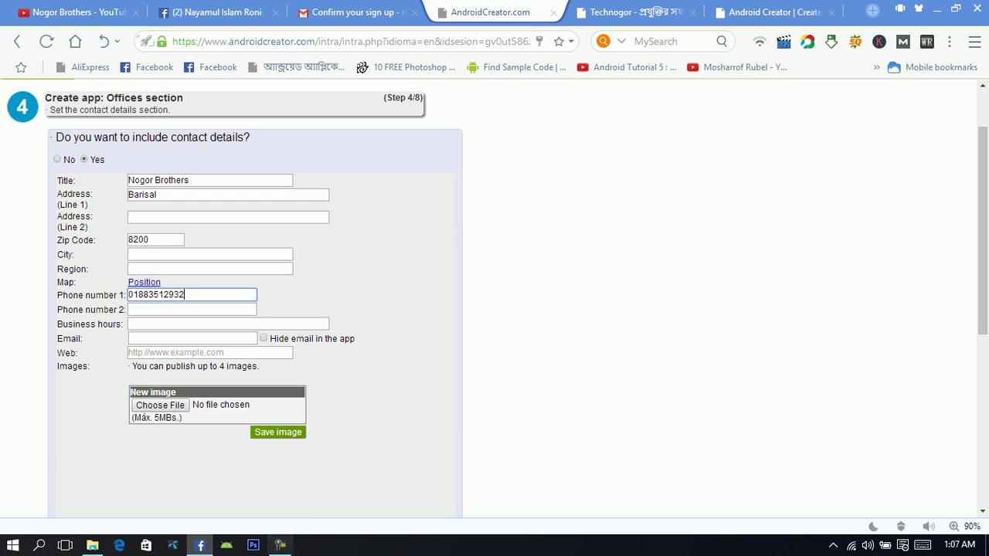
{"action": "scroll", "coordinate": [982, 231], "scroll_direction": "down", "scroll_amount": 1}
{"action": "scroll", "coordinate": [981, 248], "scroll_direction": "down", "scroll_amount": 1}
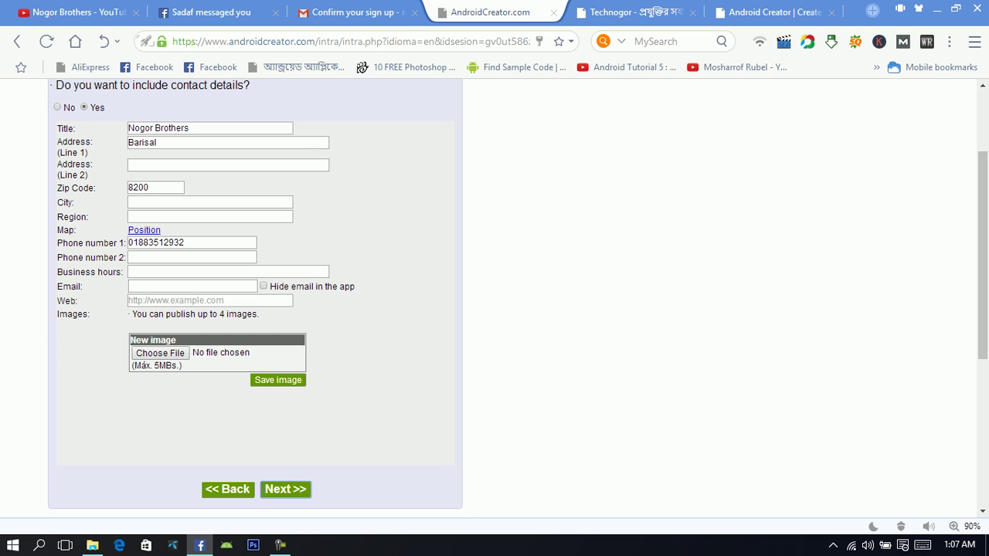
{"action": "key", "text": "Return"}
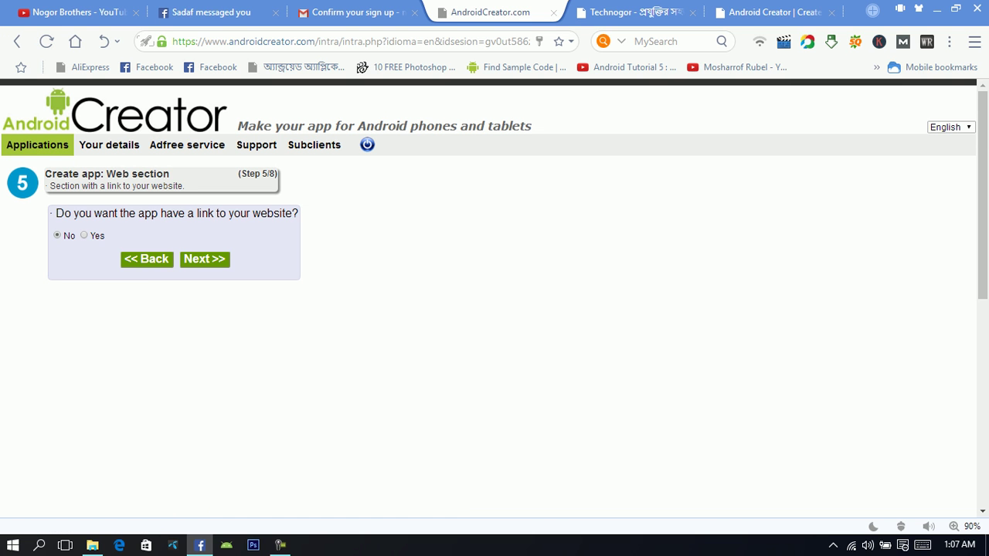
{"action": "left_click", "coordinate": [83, 235]}
{"action": "left_click", "coordinate": [189, 258]}
{"action": "type", "text": "T"}
{"action": "key", "text": "Down"}
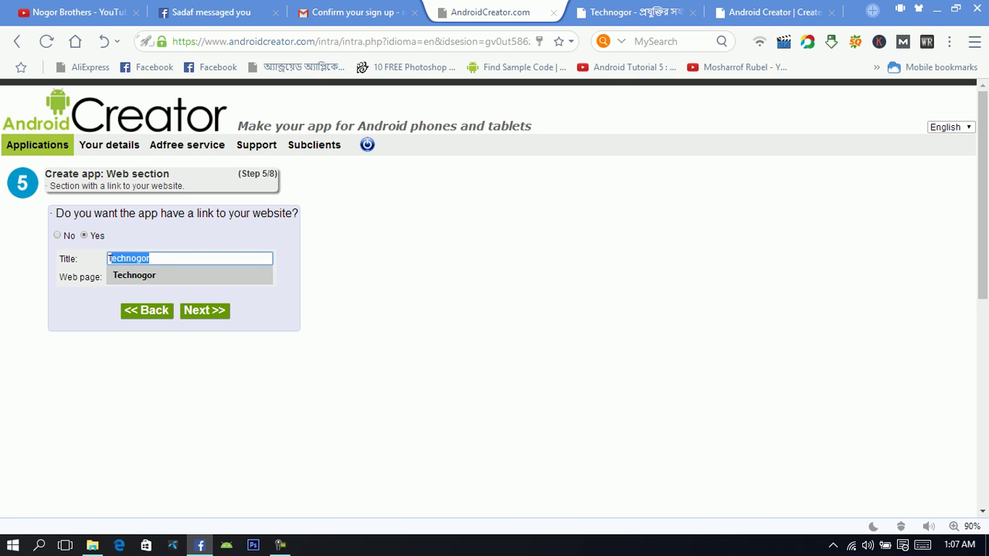
{"action": "key", "text": "Return"}
{"action": "key", "text": "Tab"}
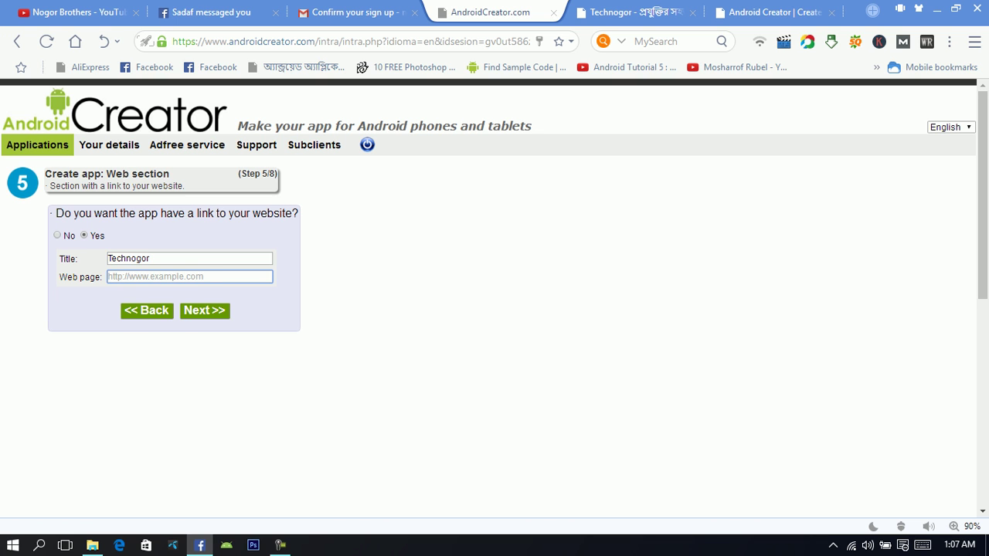
{"action": "type", "text": "h"}
{"action": "key", "text": "Down"}
{"action": "key", "text": "Return"}
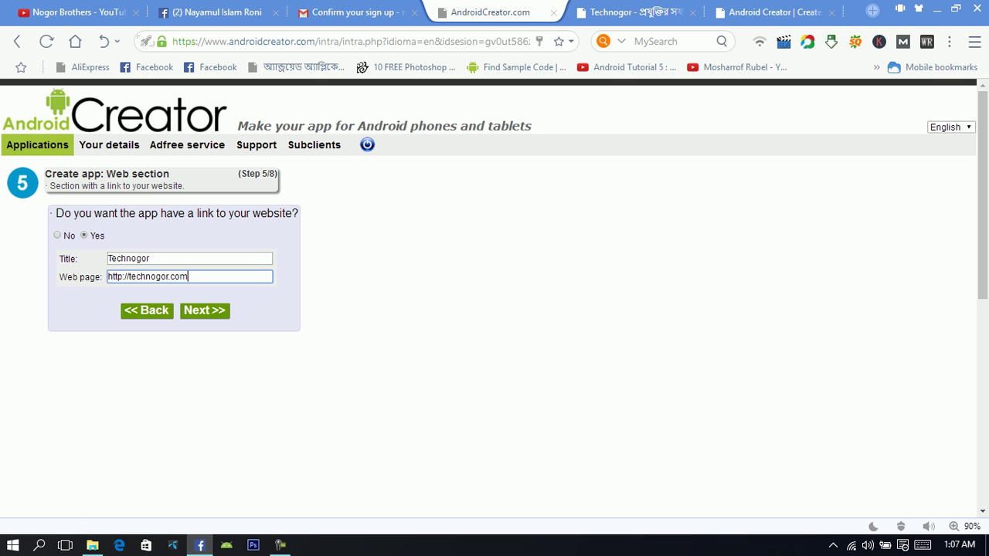
{"action": "key", "text": "Return"}
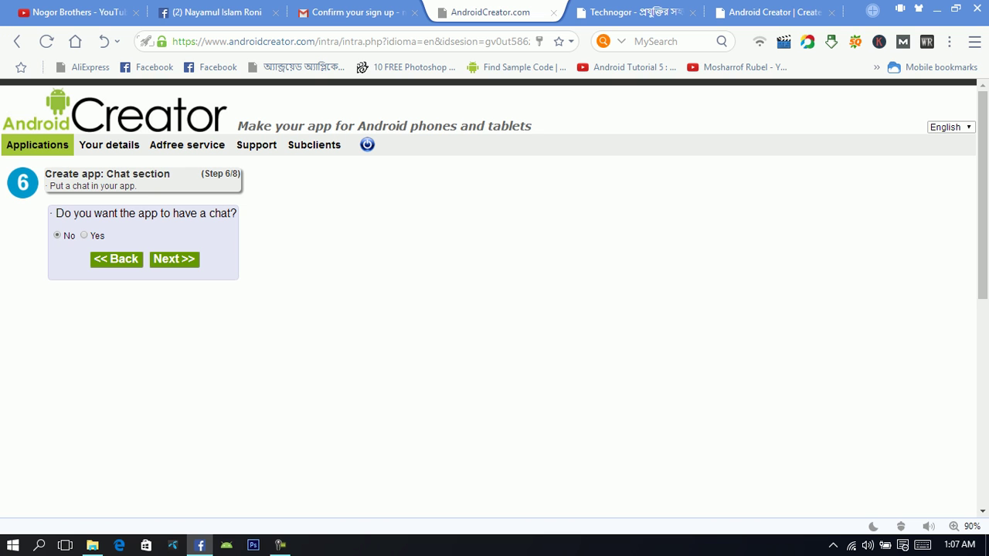
- Enable a chat for the app and title it Adda
{"action": "left_click", "coordinate": [84, 234]}
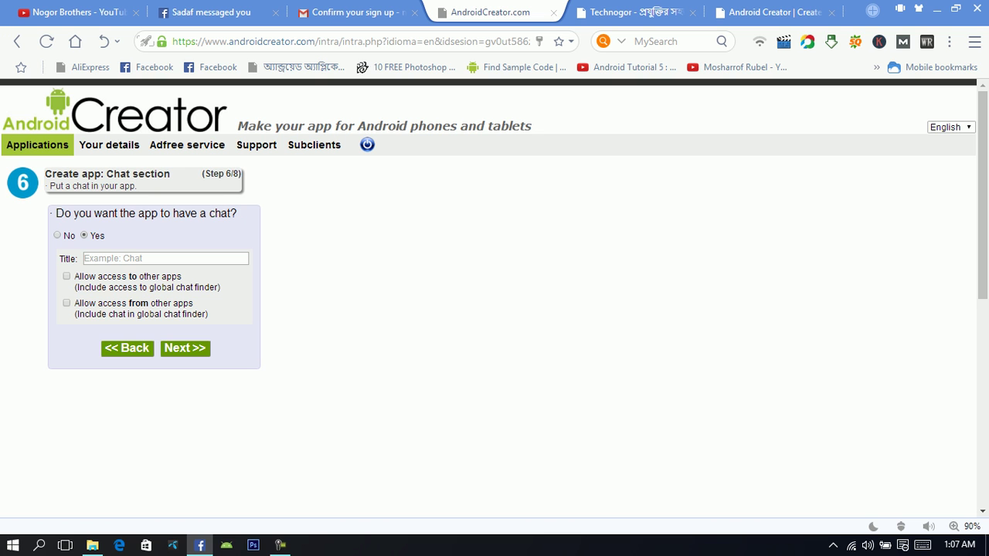
{"action": "left_click", "coordinate": [123, 258]}
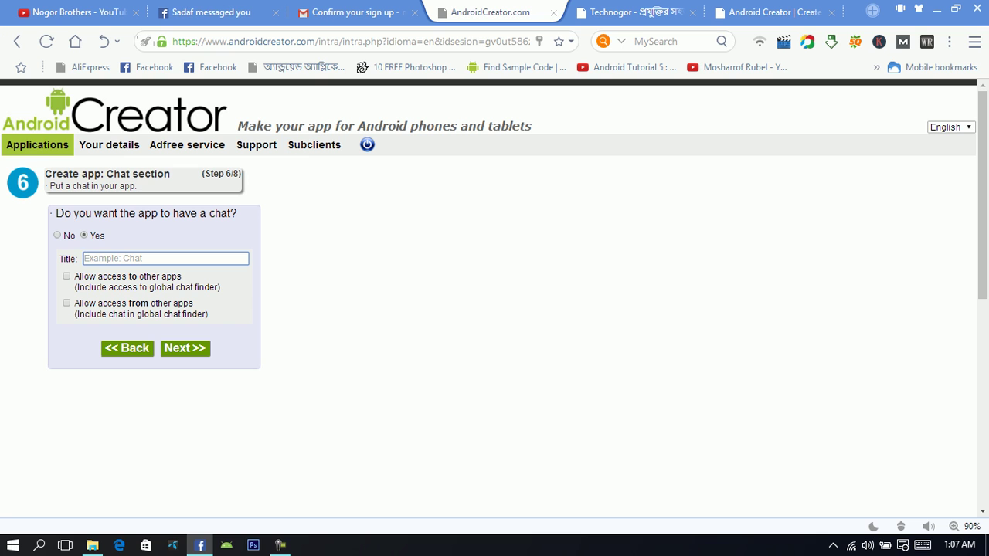
{"action": "type", "text": "A"}
{"action": "key", "text": "Down"}
{"action": "key", "text": "Return"}
{"action": "key", "text": "Return"}
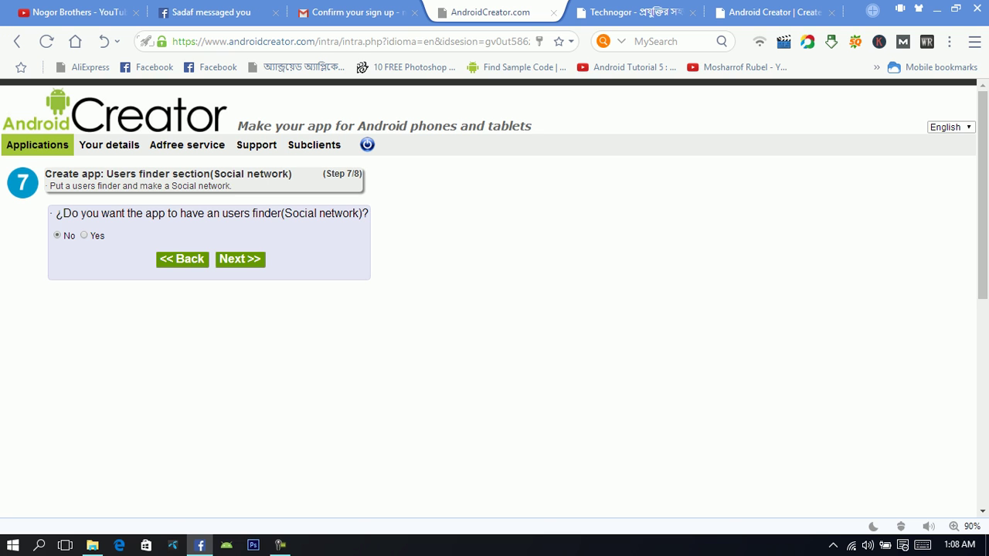
- Add a users finder titled 'Search User', then skip text/images to finish the wizard
{"action": "left_click", "coordinate": [83, 235]}
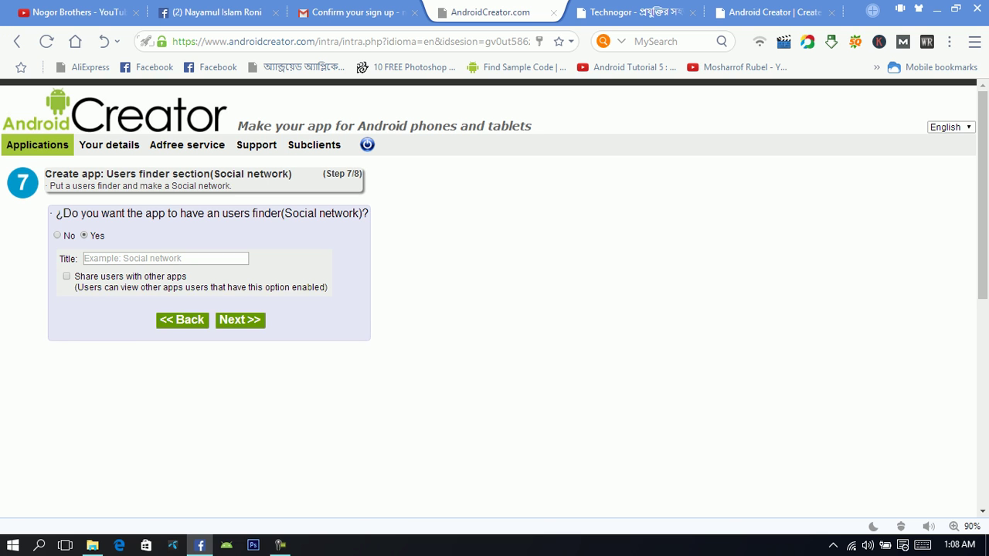
{"action": "left_click", "coordinate": [166, 258]}
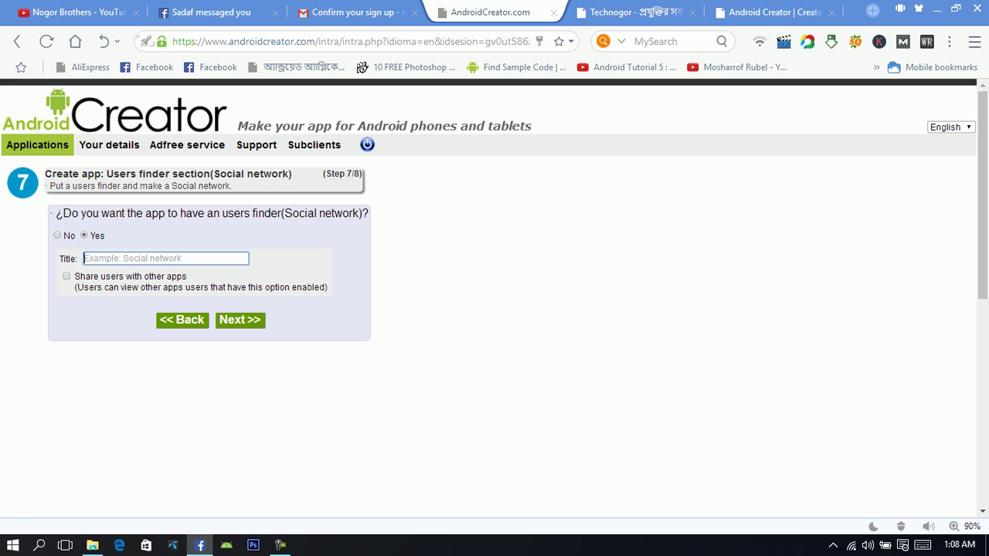
{"action": "type", "text": "Search"}
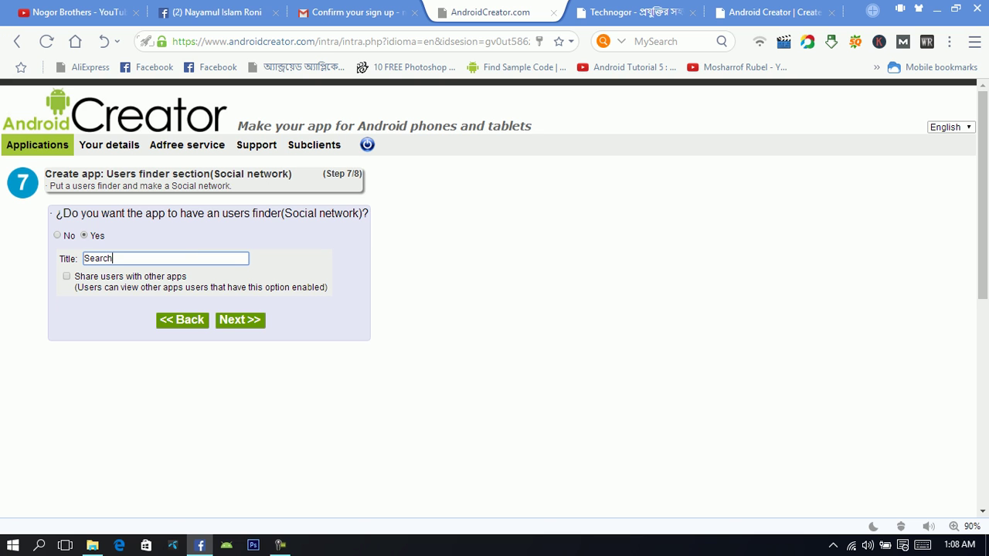
{"action": "type", "text": " User"}
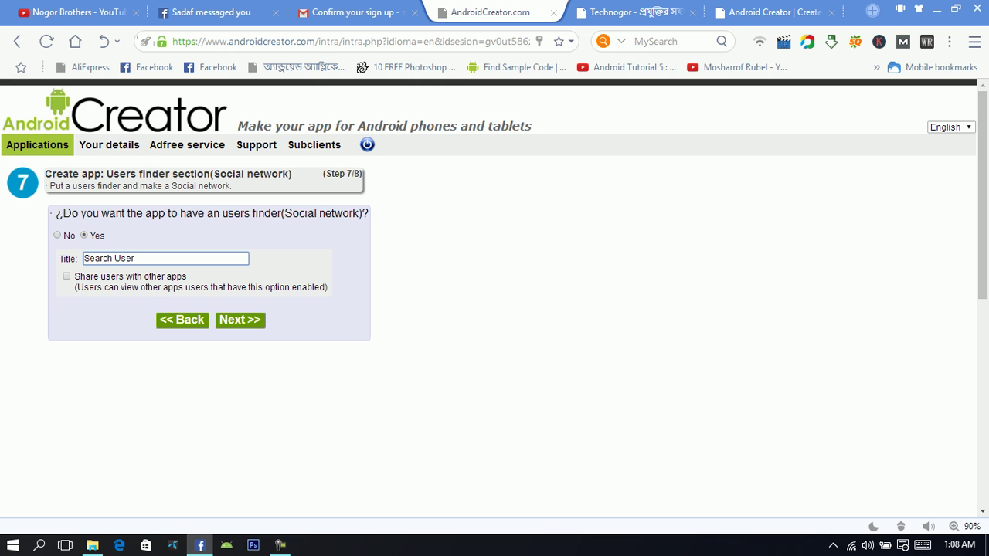
{"action": "key", "text": "Return"}
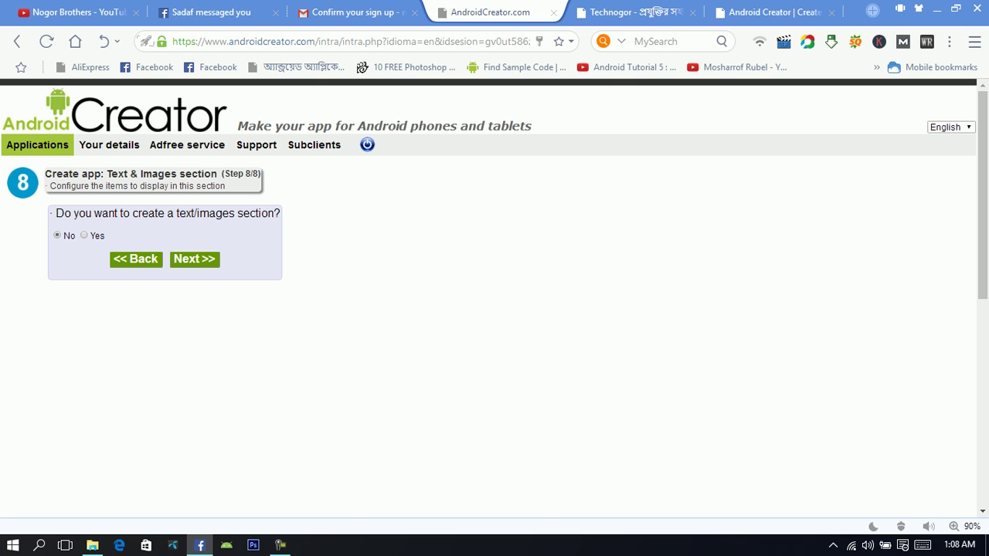
{"action": "key", "text": "Return"}
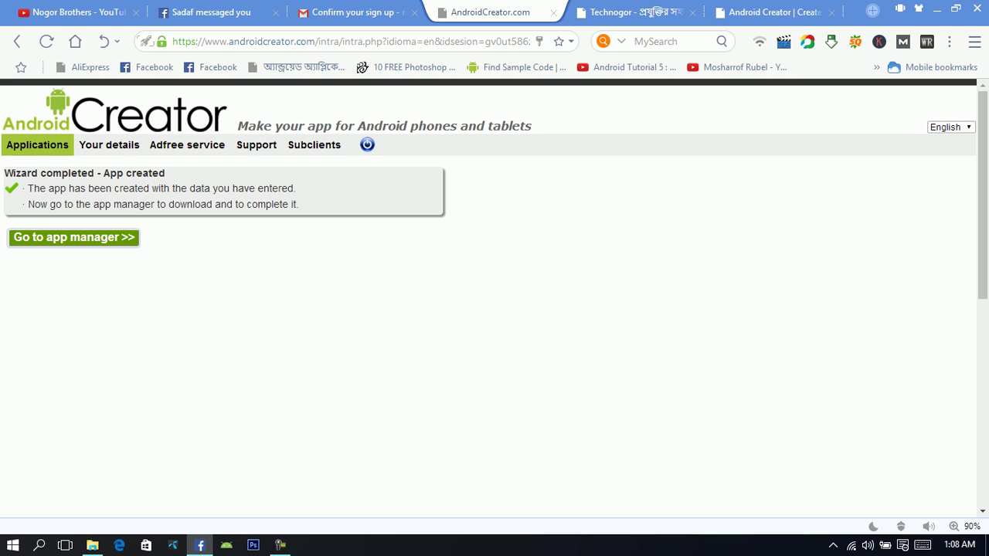
- Enter the app manager and expand General info and Design to list the four sections
{"action": "left_click", "coordinate": [73, 237]}
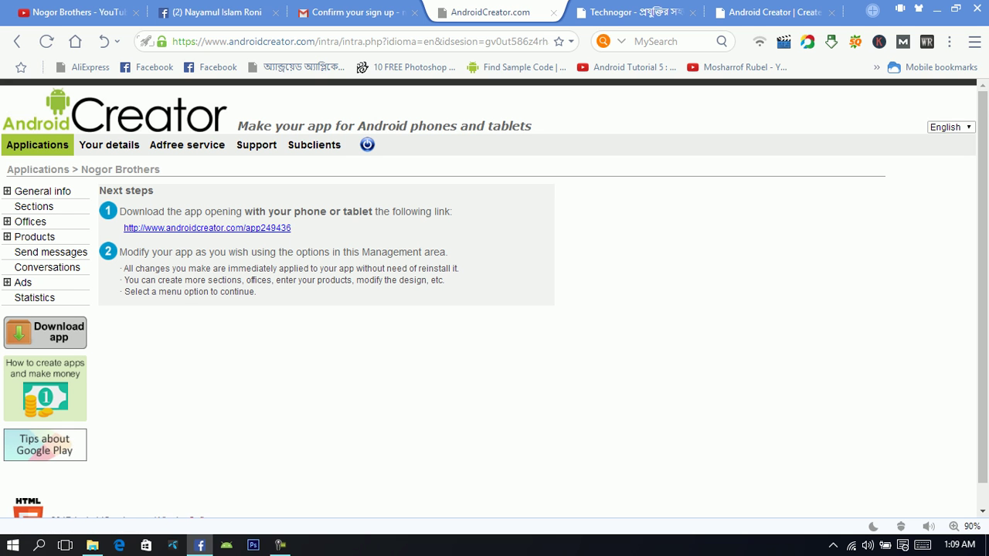
{"action": "left_click", "coordinate": [43, 191]}
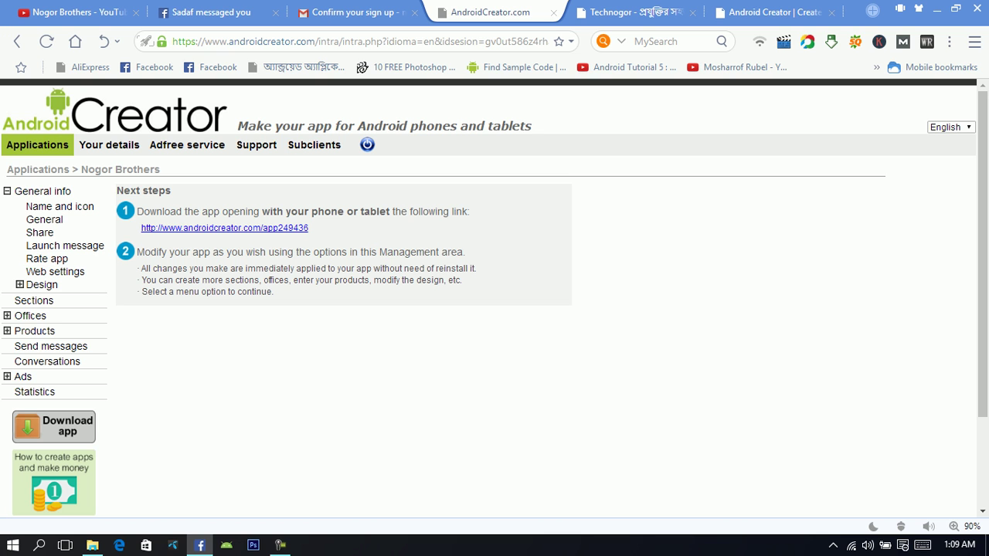
{"action": "left_click", "coordinate": [41, 284]}
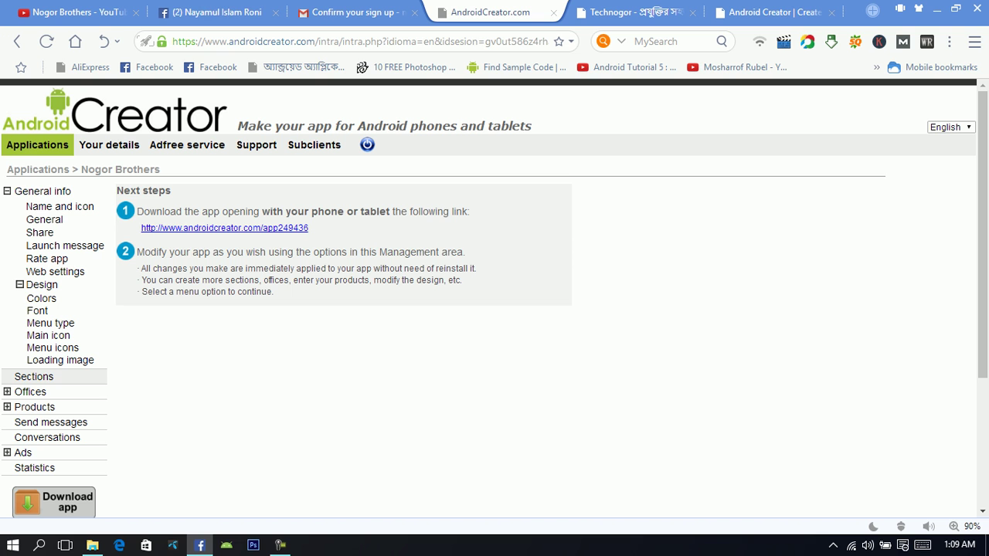
{"action": "left_click", "coordinate": [34, 376]}
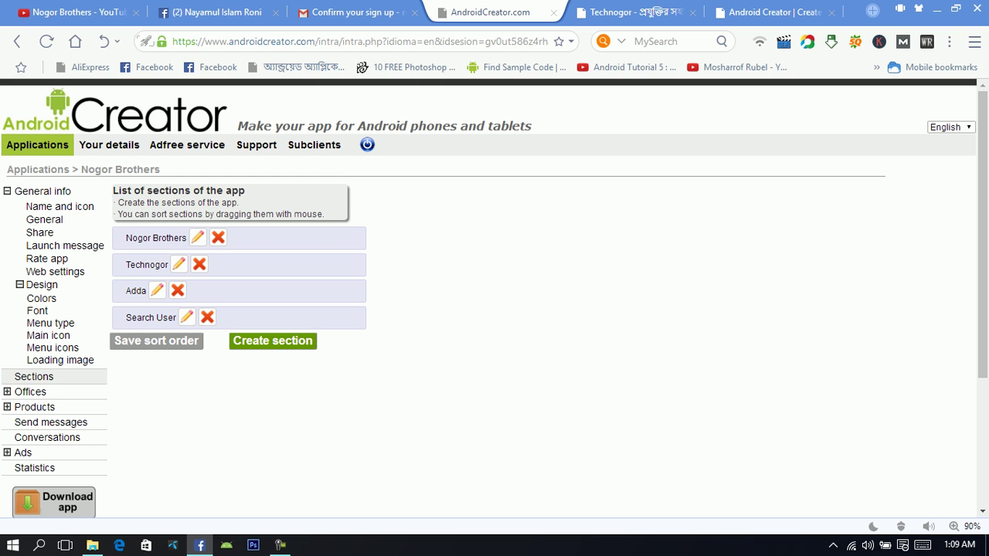
- Expand Offices and show its list, scrolling to the Nogor Brothers office
{"action": "left_click", "coordinate": [30, 392]}
{"action": "left_click", "coordinate": [24, 407]}
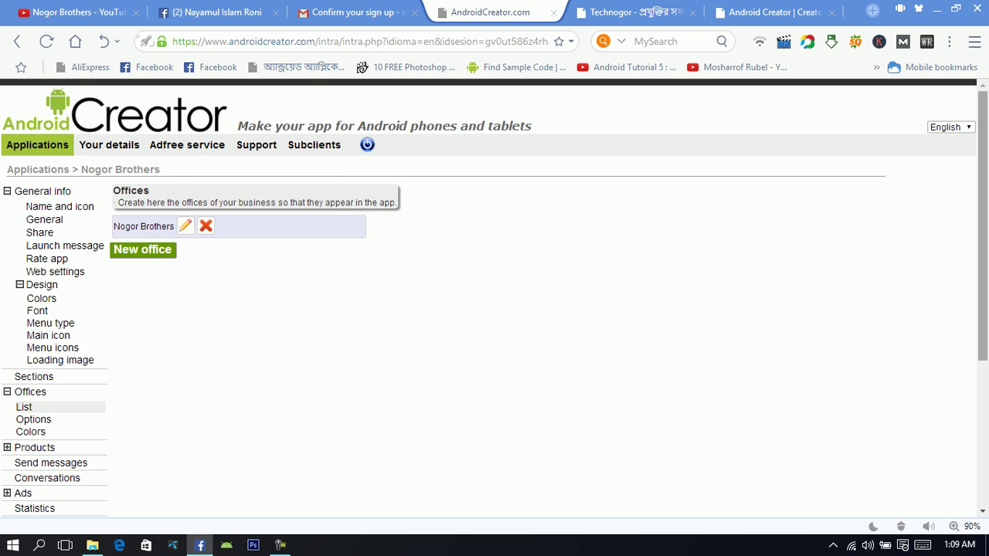
{"action": "scroll", "coordinate": [495, 309], "scroll_direction": "down", "scroll_amount": 1}
{"action": "scroll", "coordinate": [46, 334], "scroll_direction": "down", "scroll_amount": 1}
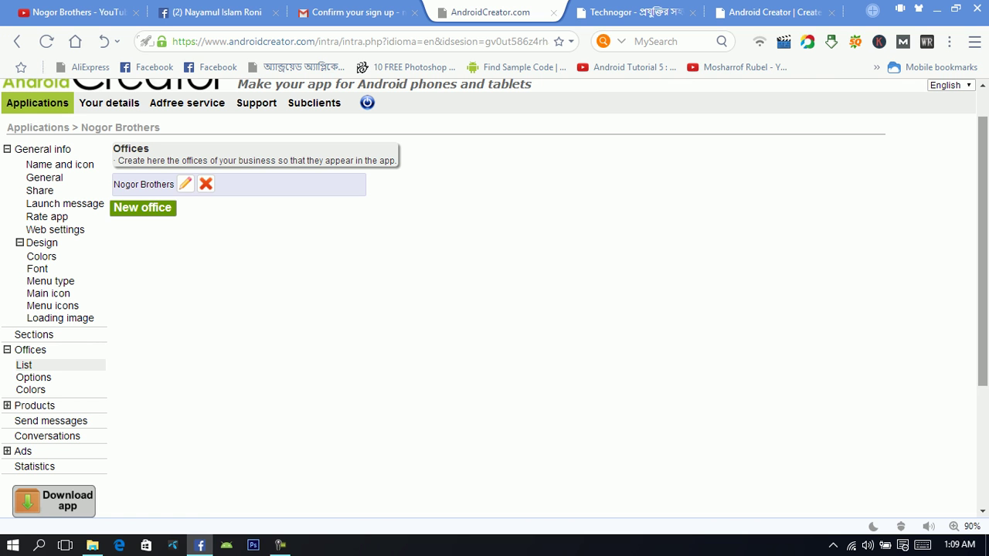
{"action": "scroll", "coordinate": [494, 298], "scroll_direction": "down", "scroll_amount": 3}
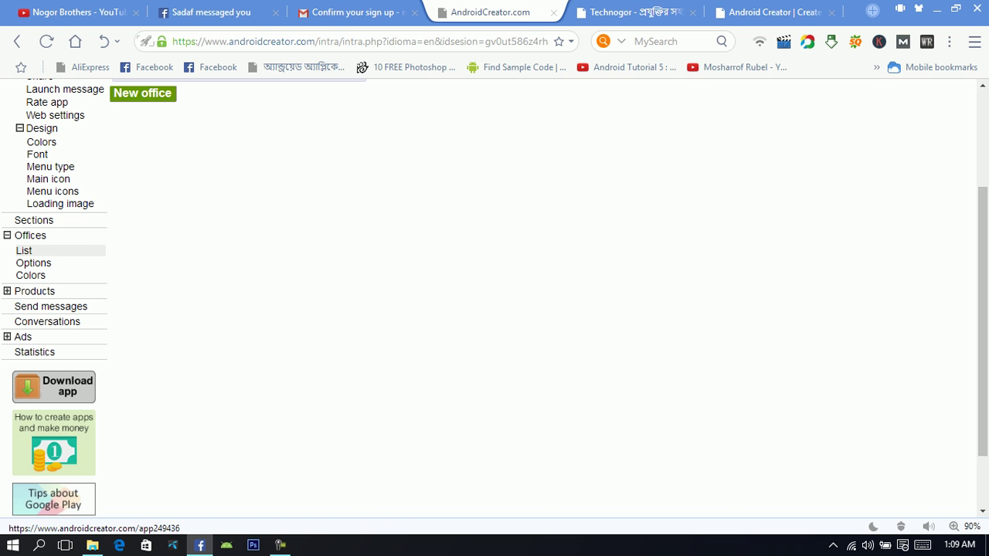
- Open the Nogor Brothers download page in a new tab and reload it until the APK is downloadable
{"action": "left_click", "coordinate": [53, 443]}
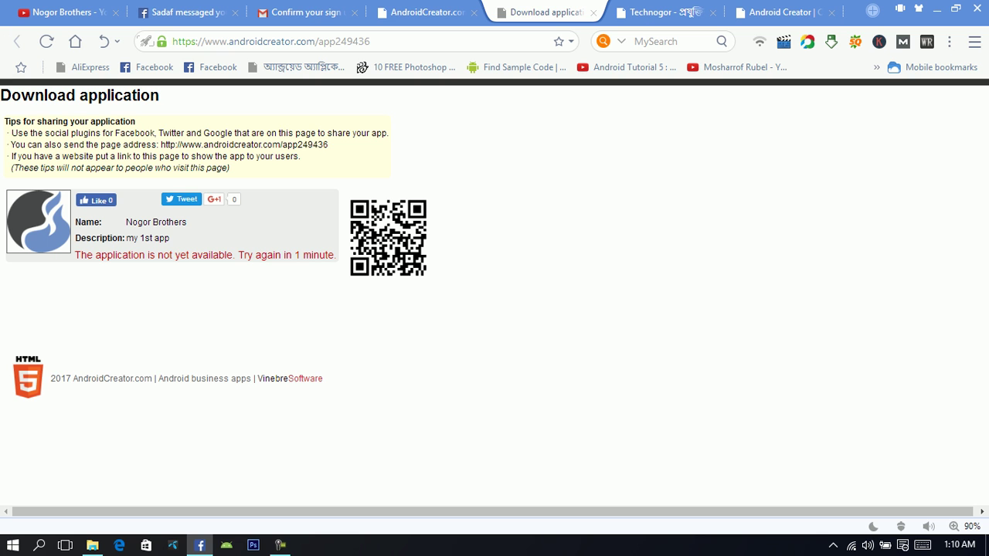
{"action": "left_click", "coordinate": [46, 41]}
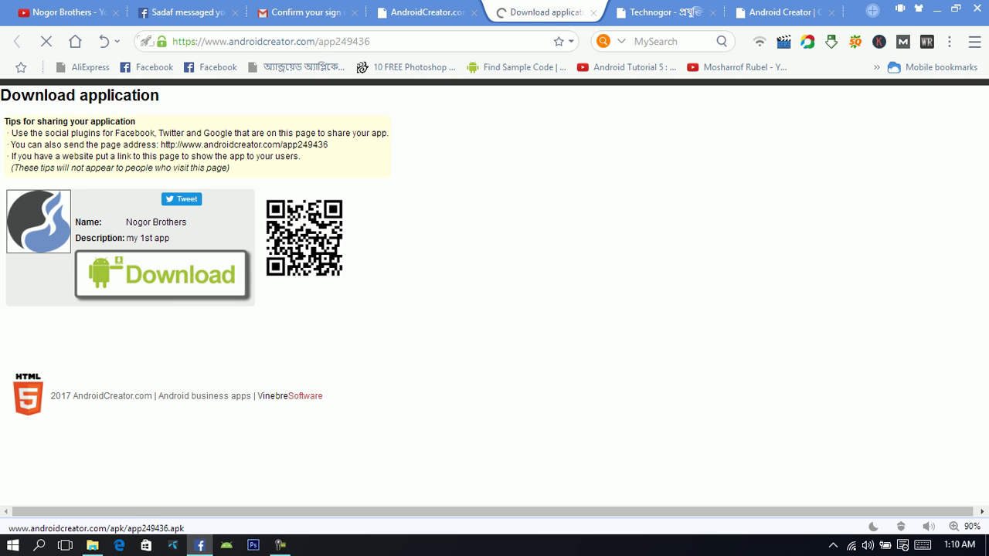
- Save app249436.apk locally to Downloads, then cycle through the Technogor and YouTube tabs and back
{"action": "left_click", "coordinate": [161, 274]}
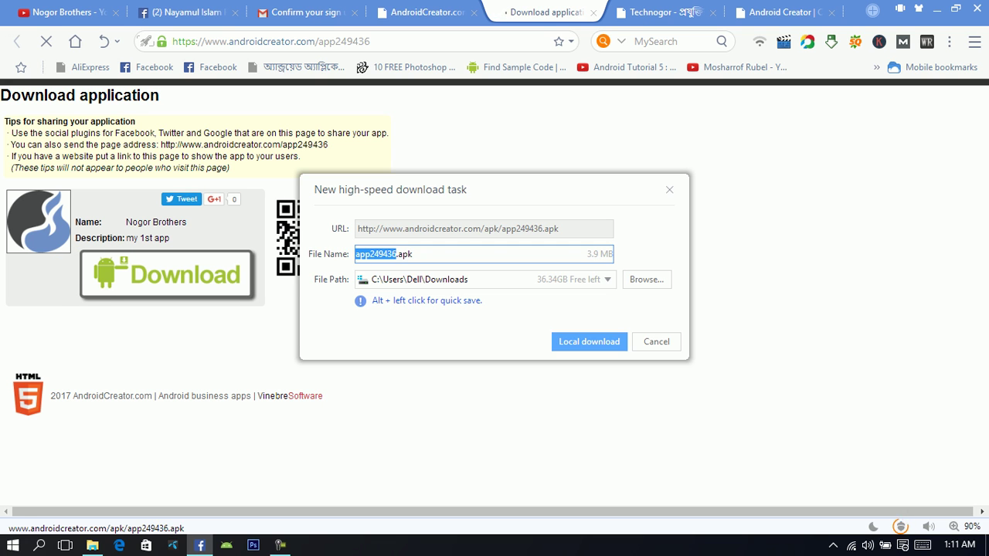
{"action": "left_click", "coordinate": [589, 341]}
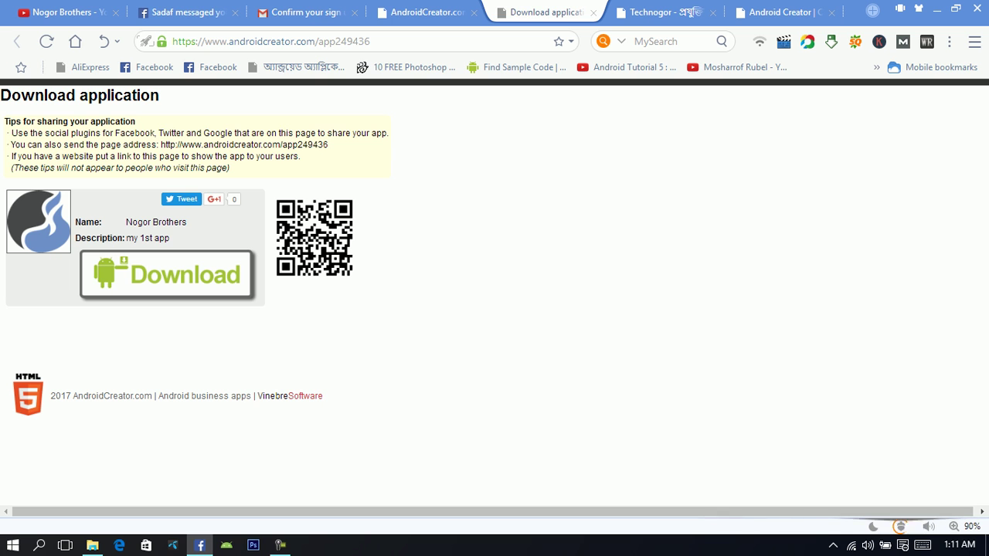
{"action": "key", "text": "ctrl+Tab"}
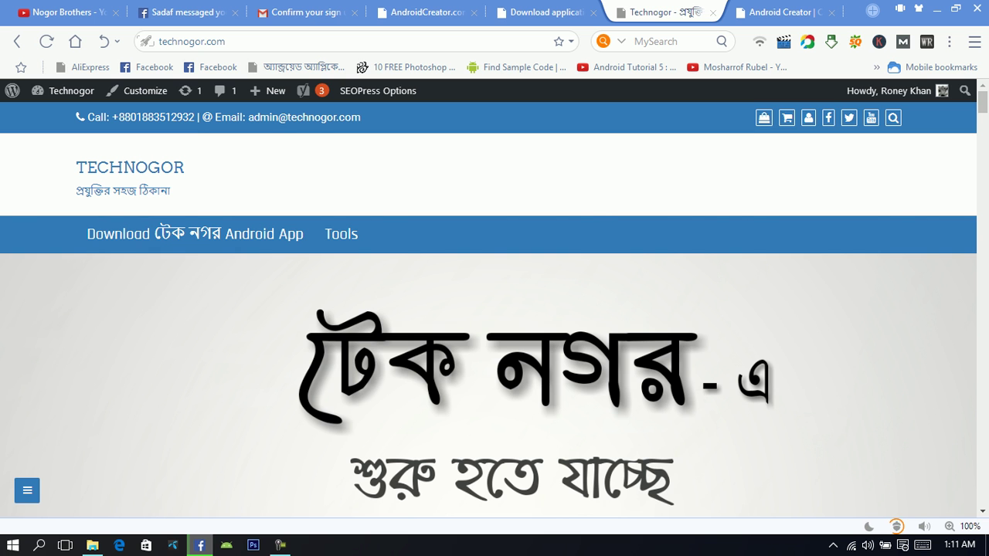
{"action": "key", "text": "ctrl+1"}
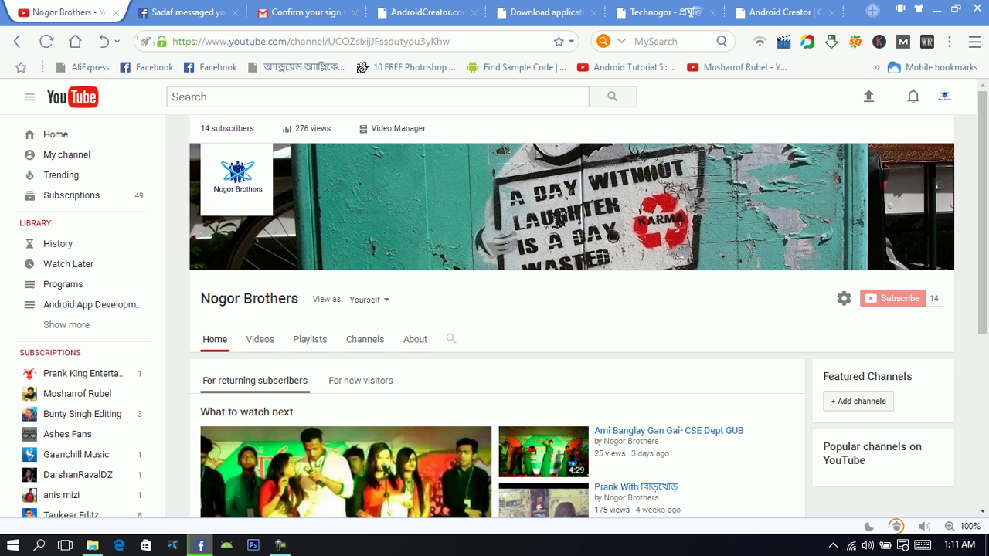
{"action": "key", "text": "ctrl+5"}
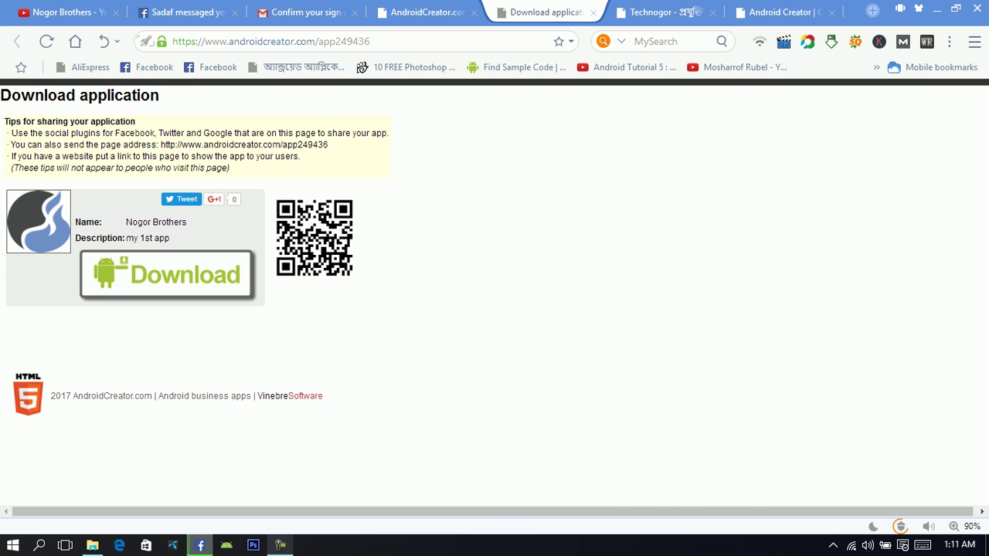